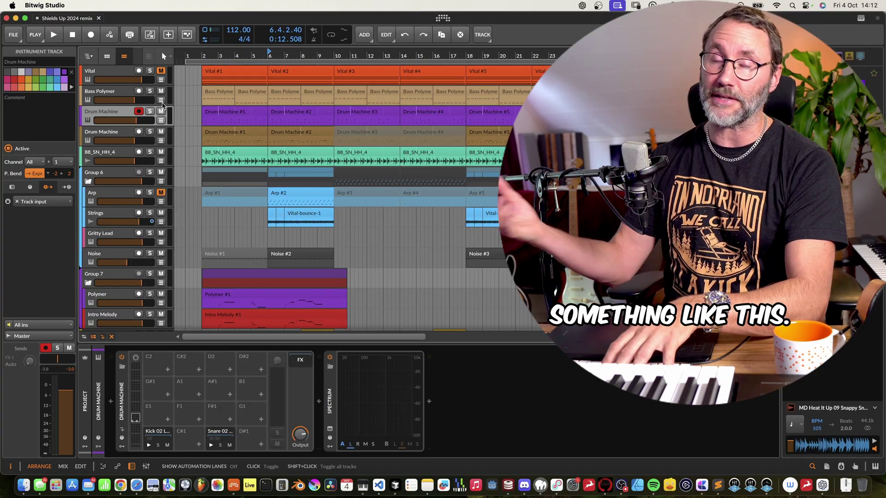
# Audition the soloed Drum Machine track and insert a Filter+ device between the drum machine and the Spectrum analyzer.
pyautogui.press('space')
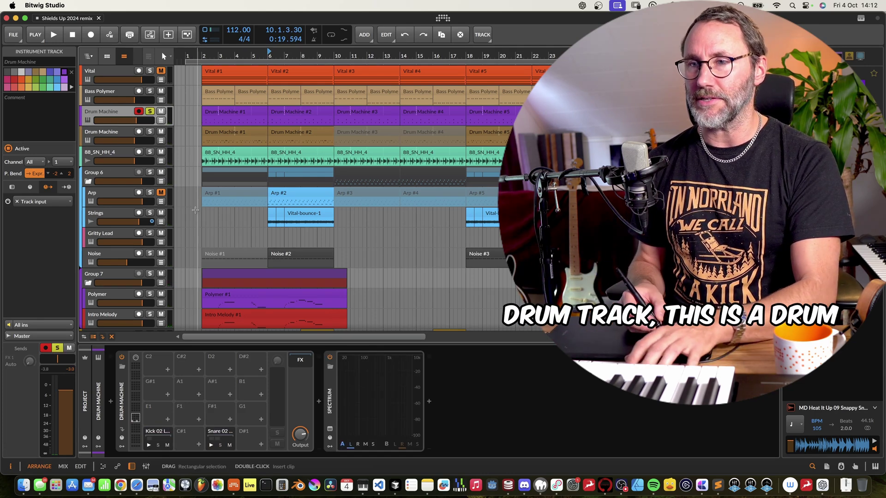
pyautogui.press('space')
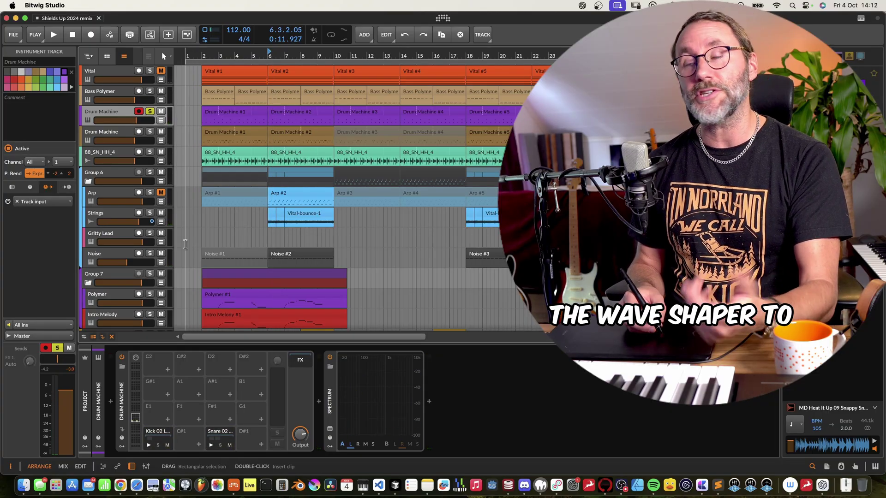
pyautogui.click(319, 403)
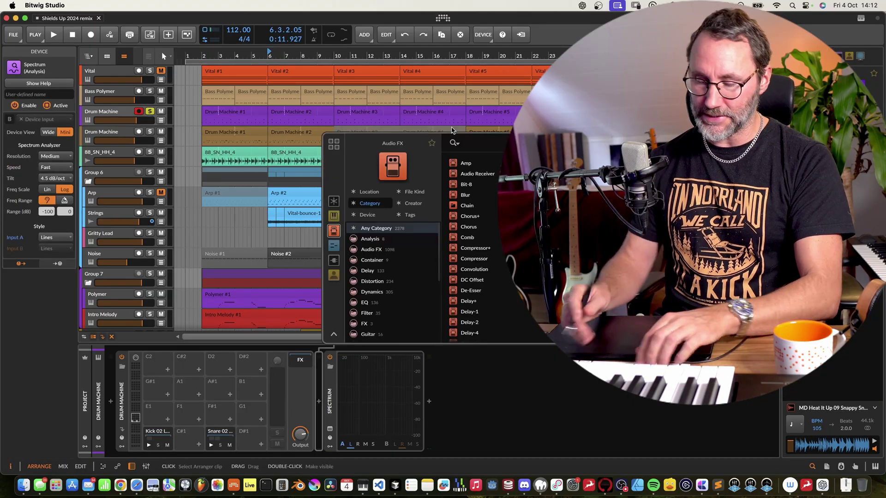
pyautogui.write('filter')
pyautogui.click(479, 162)
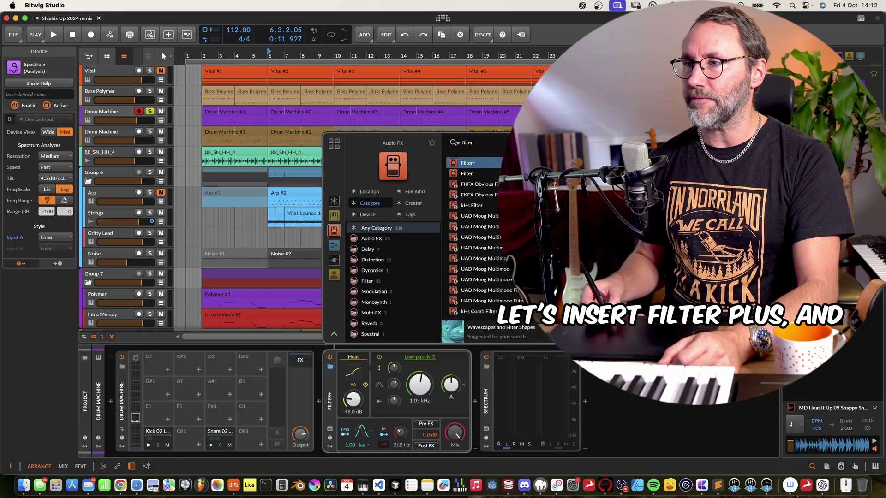
pyautogui.press('Return')
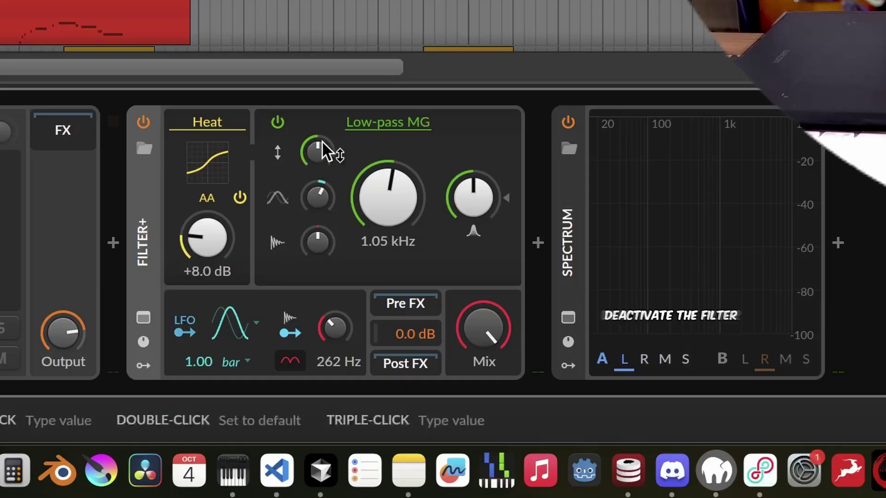
# Disable the Low-pass MG filter section in Filter+ and switch its waveshaper to Push.
pyautogui.click(277, 122)
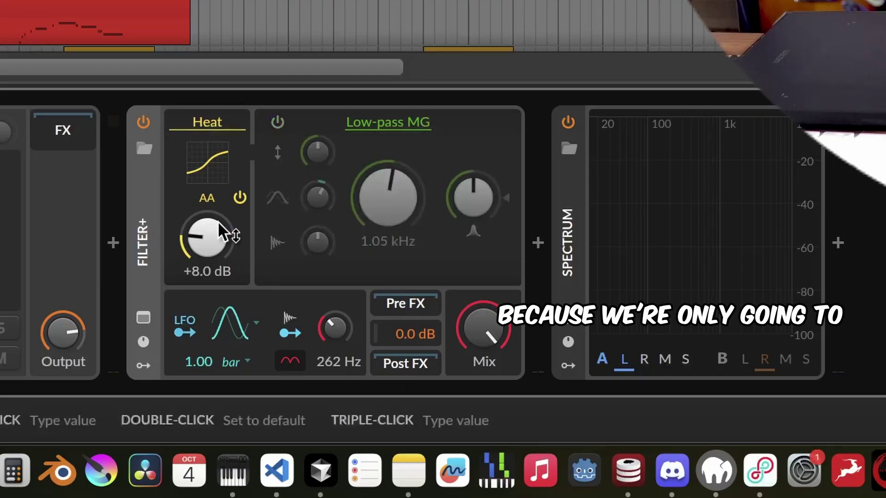
pyautogui.click(210, 124)
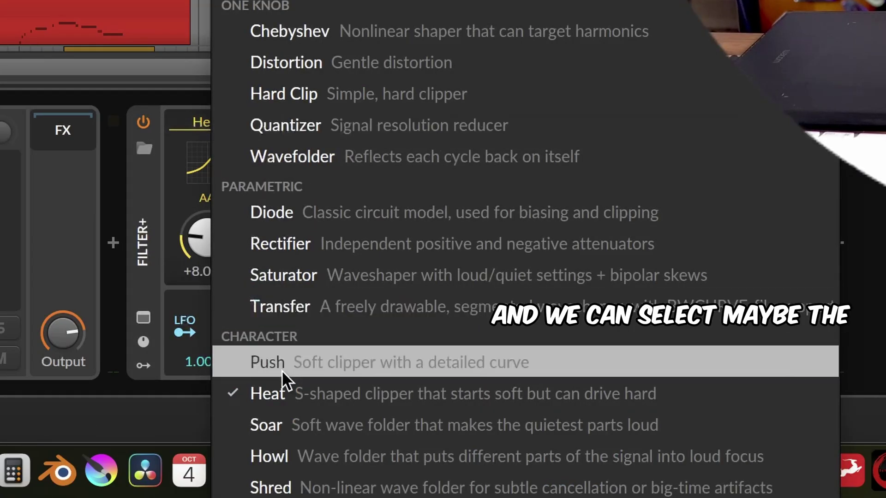
pyautogui.click(298, 352)
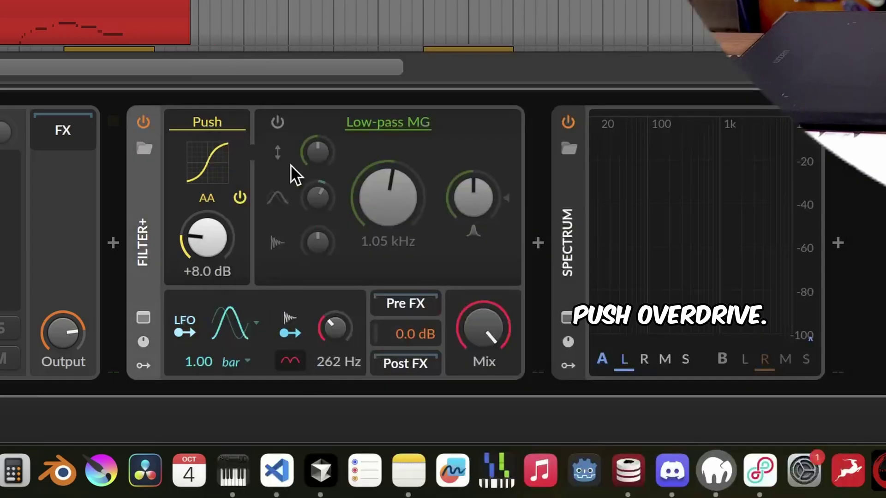
# Adjust the Push waveshaper's drive to +6.6 dB while playing the soloed drums, and stop playback.
pyautogui.press('space')
pyautogui.moveTo(214, 251); pyautogui.dragTo(213, 368)
pyautogui.moveTo(208, 247)
pyautogui.mouseDown()
pyautogui.moveTo(209, 225)
pyautogui.moveTo(220, 256)
pyautogui.moveTo(209, 241)
pyautogui.mouseUp()
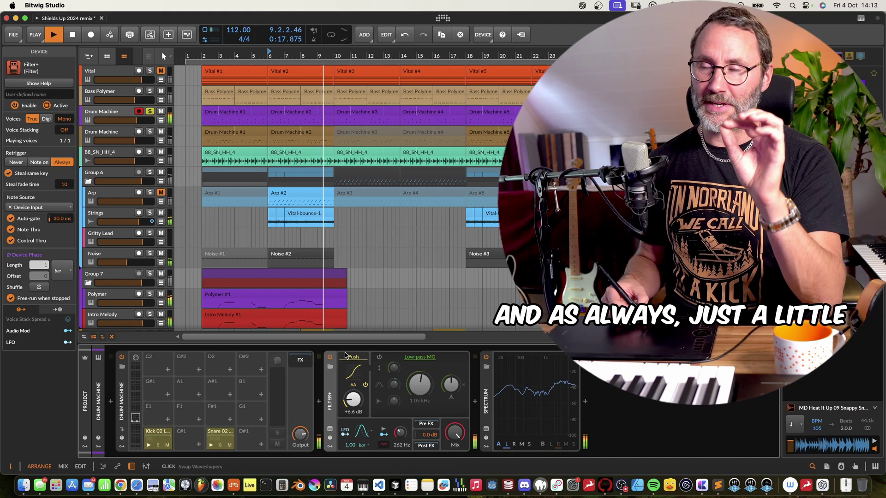
pyautogui.click(337, 369)
pyautogui.press('space')
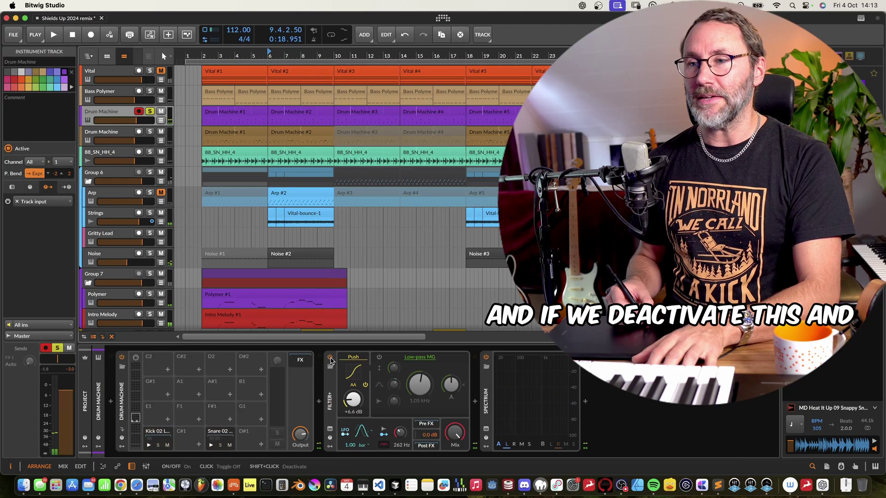
# Bypass Filter+, reset the track's peak readout and play the drums to measure their unprocessed peak level.
pyautogui.click(330, 357)
pyautogui.click(55, 396)
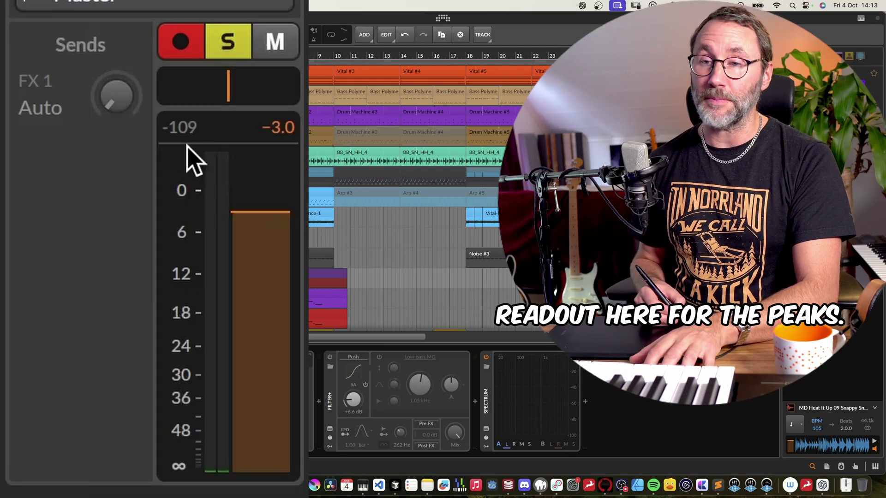
pyautogui.press('space')
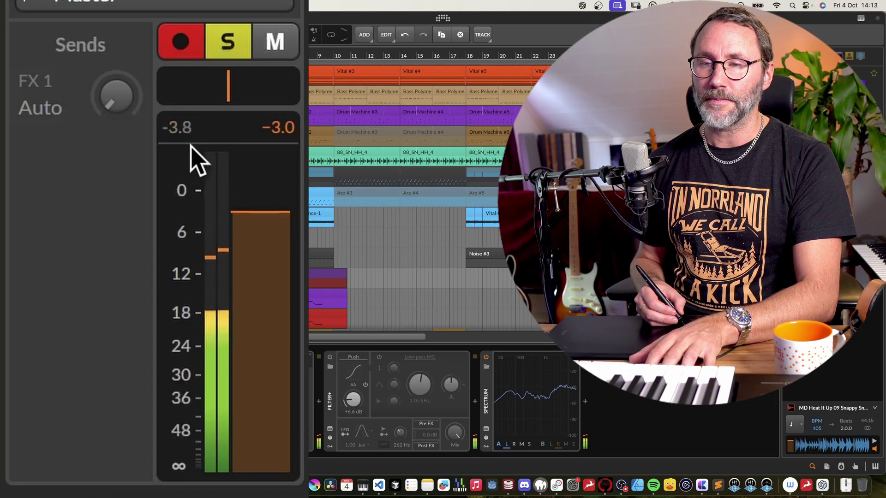
pyautogui.press('space')
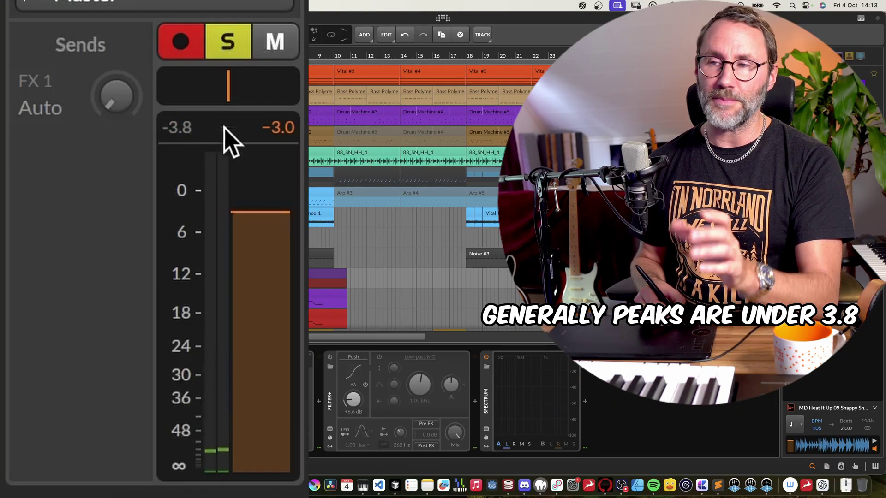
# Re-enable Filter+, reset the peak readout and play the drums to measure the peak level with Push saturation.
pyautogui.click(330, 356)
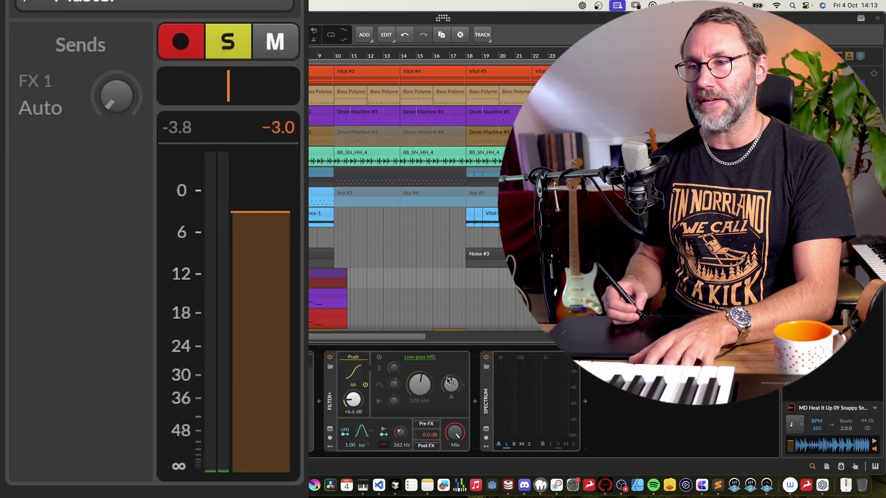
pyautogui.press('space')
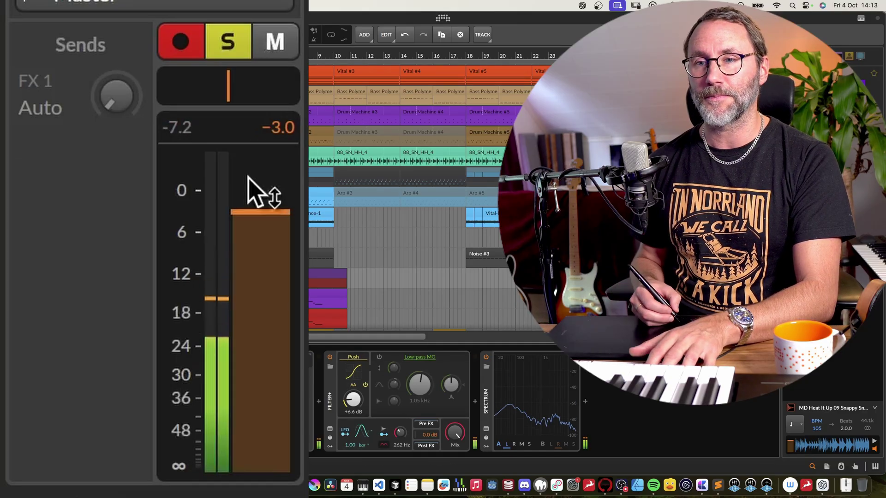
pyautogui.click(179, 131)
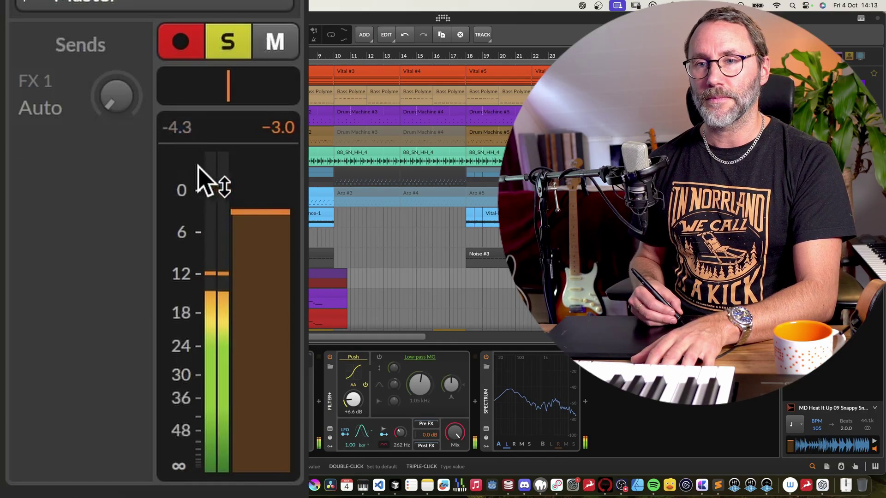
pyautogui.press('space')
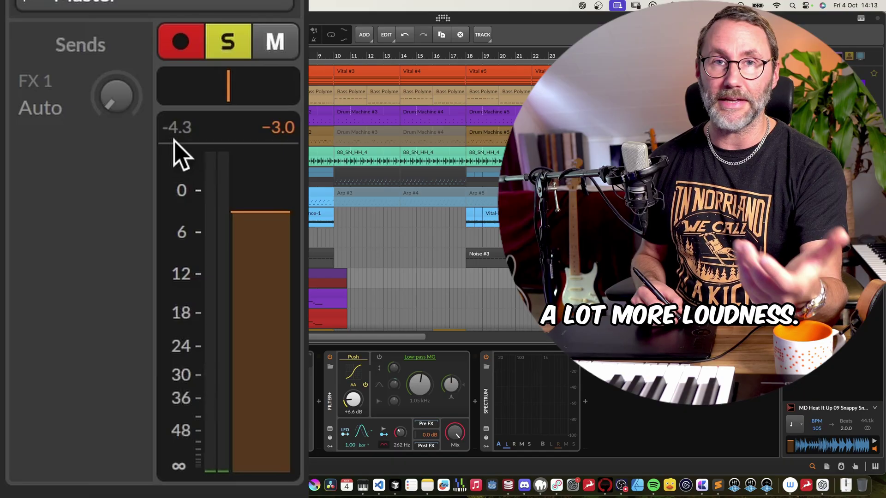
# Unsolo the Drum Machine track during playback and compare the full mix with Filter+ bypassed and enabled.
pyautogui.press('space')
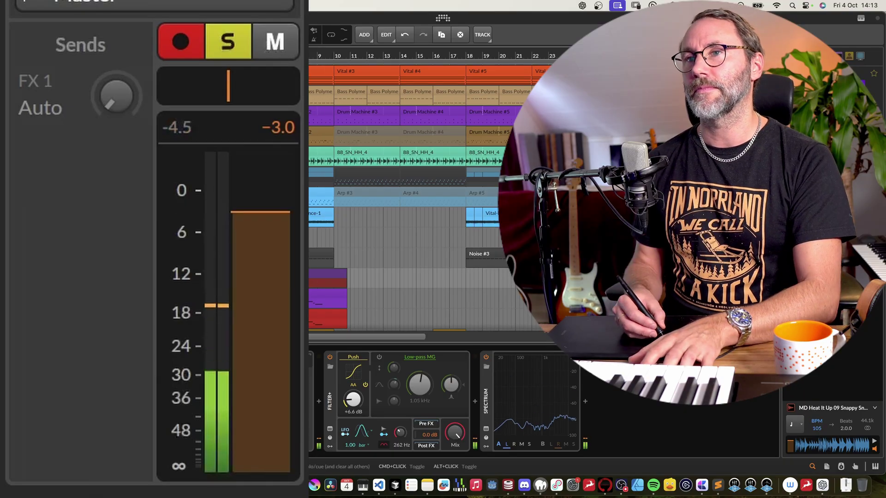
pyautogui.press('s')
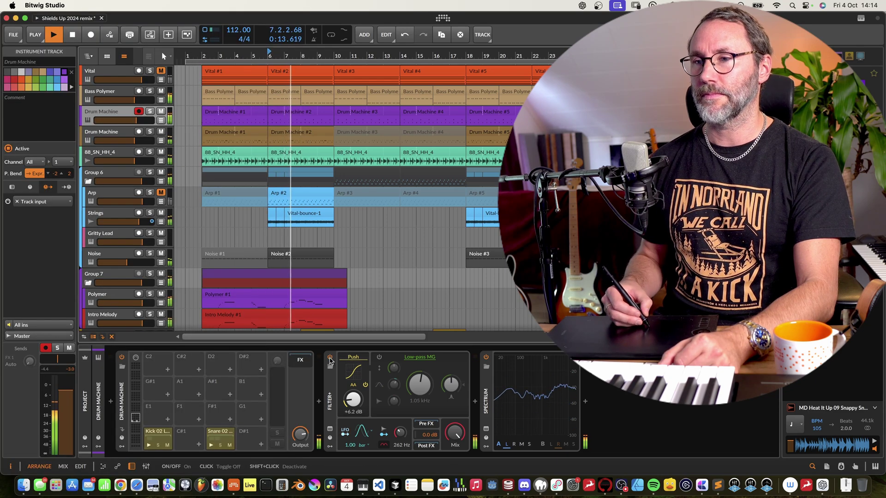
pyautogui.click(330, 358)
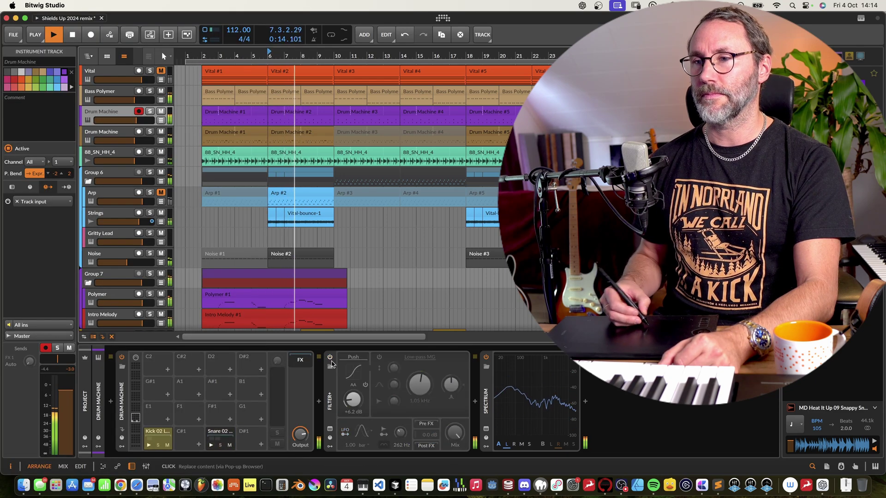
pyautogui.click(329, 358)
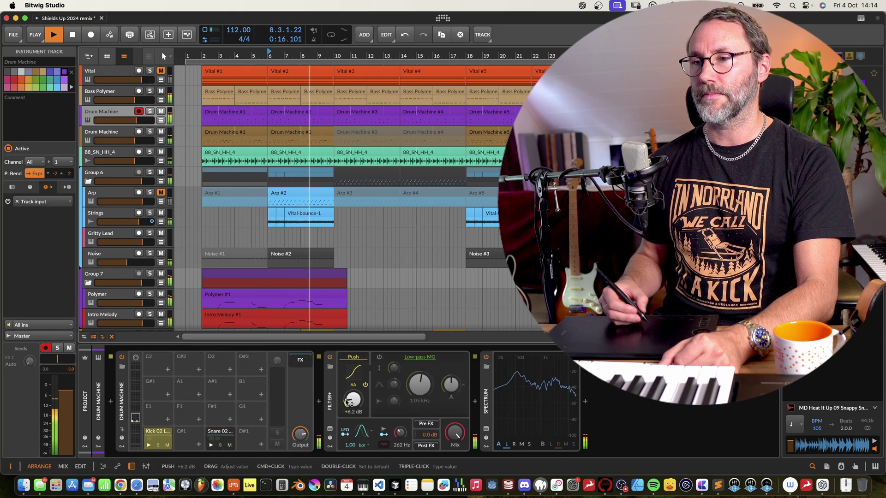
# Audition the Heat waveshaper in the full mix and set its drive to +6.4 dB.
pyautogui.click(351, 358)
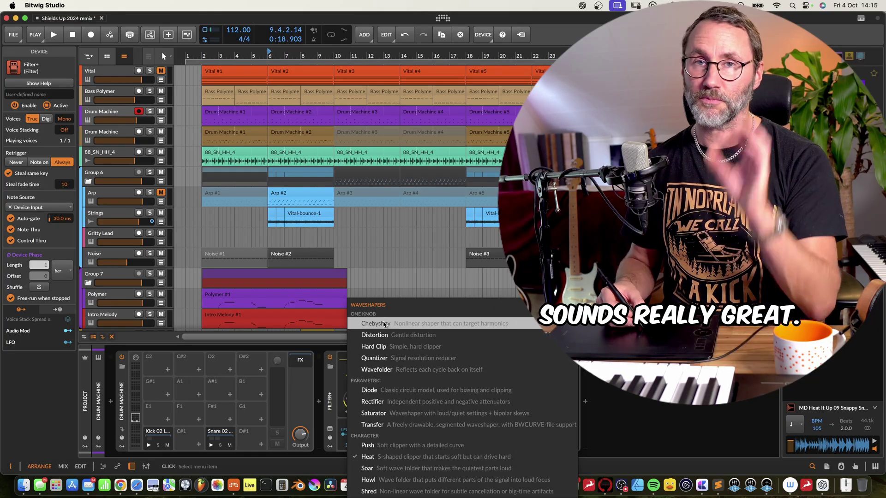
pyautogui.click(344, 378)
pyautogui.press('space')
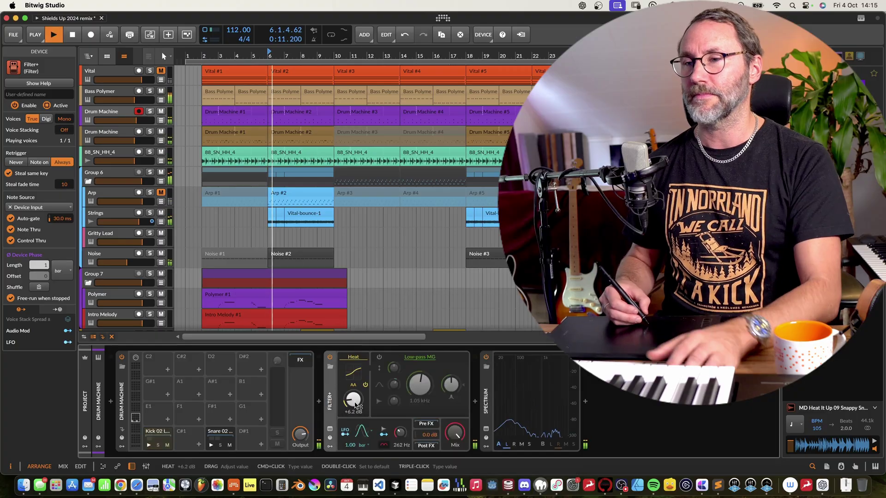
pyautogui.moveTo(353, 401); pyautogui.dragTo(353, 399)
# Switch the Filter+ waveshaper to Push and compare the playing mix with the device bypassed and enabled.
pyautogui.click(348, 362)
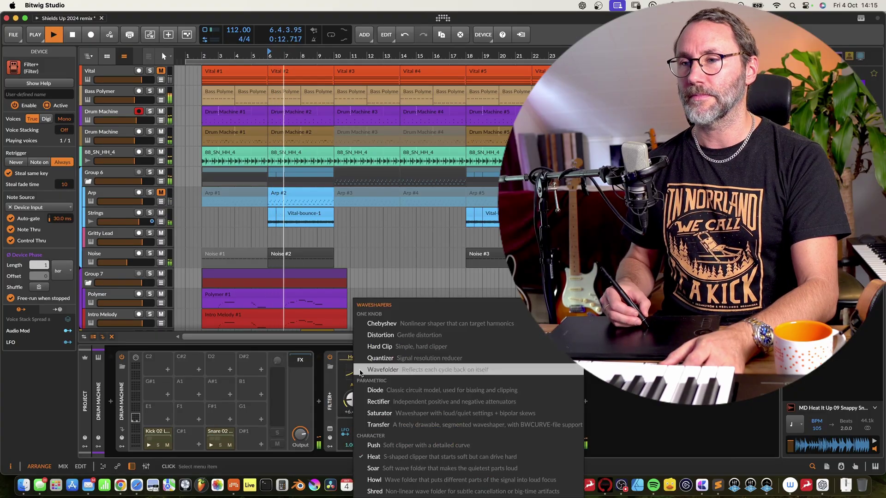
pyautogui.click(383, 431)
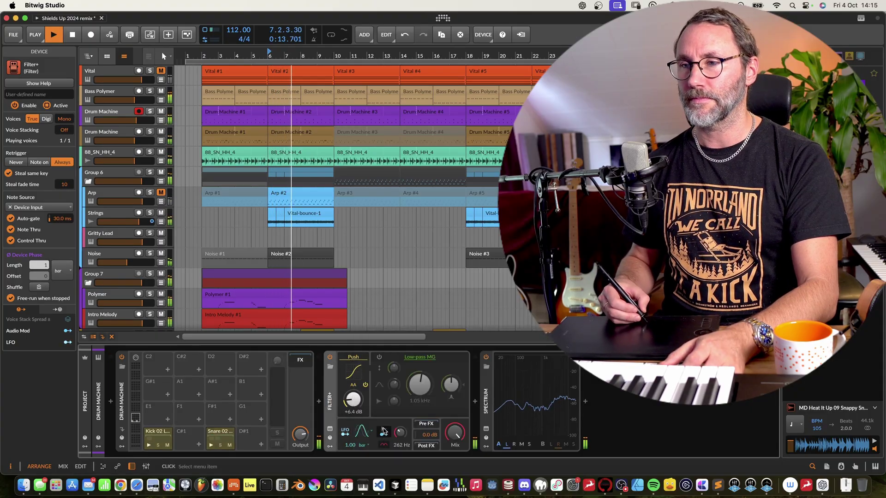
pyautogui.click(330, 357)
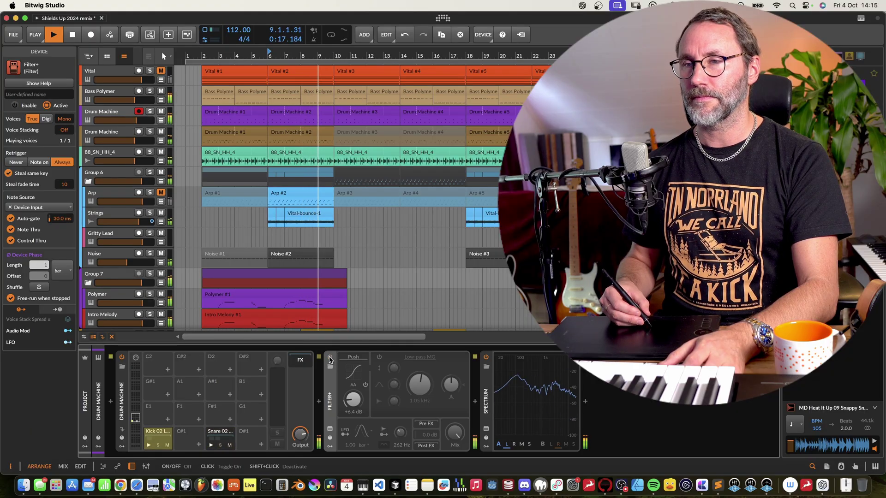
pyautogui.click(330, 358)
# Try the Chebyshev waveshaper in Filter+ and set its amount to 6.88.
pyautogui.click(353, 357)
pyautogui.click(365, 375)
pyautogui.moveTo(358, 367); pyautogui.dragTo(357, 358)
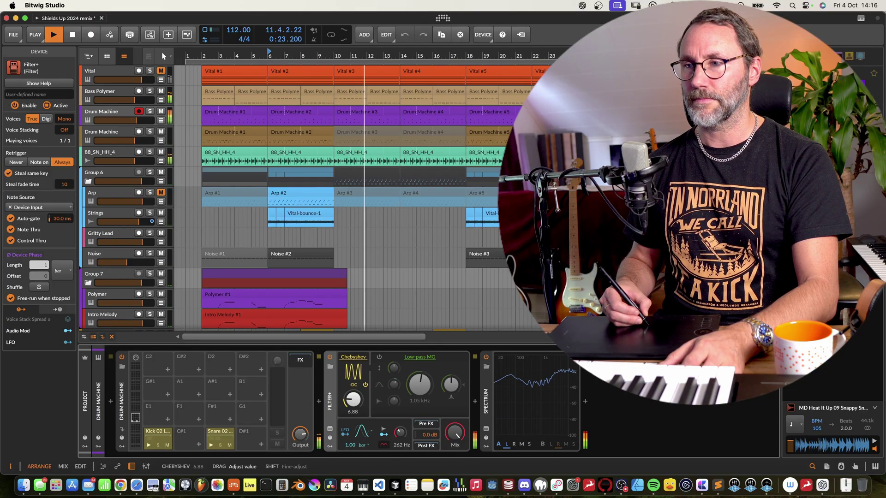
# Switch the Filter+ waveshaper to Distortion and set its drive to +7.4 dB.
pyautogui.click(358, 358)
pyautogui.click(369, 335)
pyautogui.moveTo(355, 400); pyautogui.dragTo(355, 394)
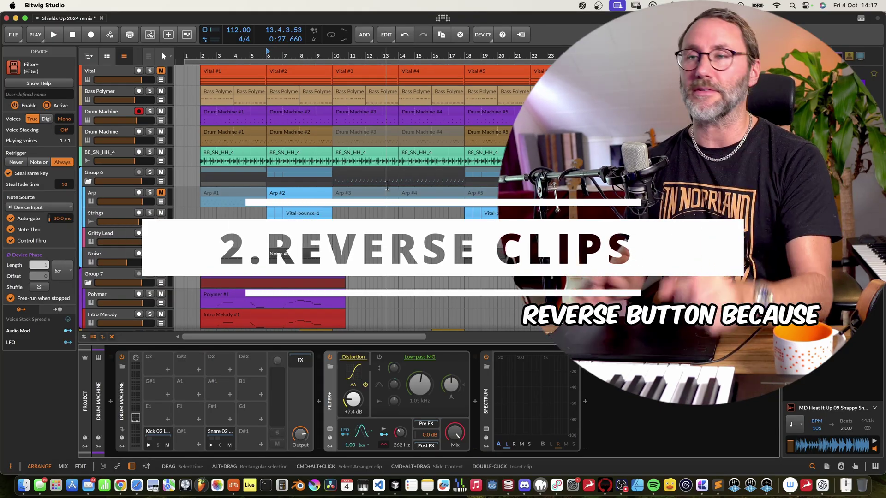
# Audition the China 14 04 cymbal clip at bar 8 and reverse it with the Reverse clip function.
pyautogui.scroll(-5, 387, 186)
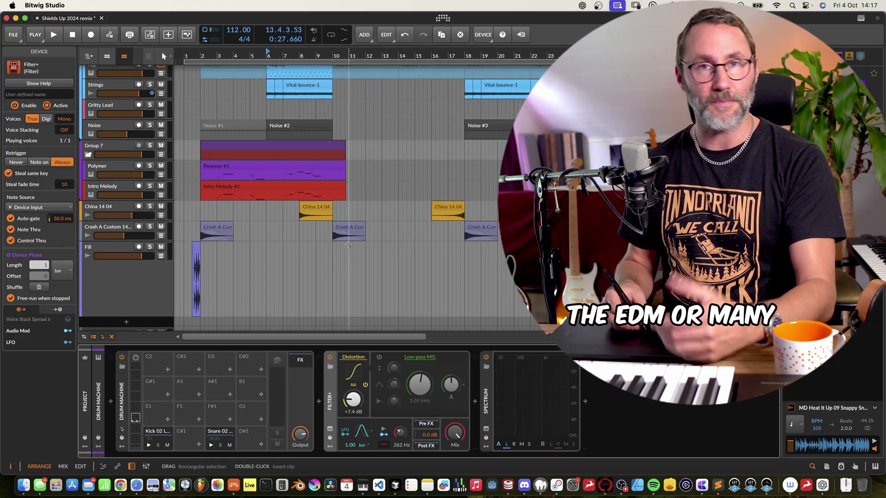
pyautogui.click(325, 210)
pyautogui.press('space')
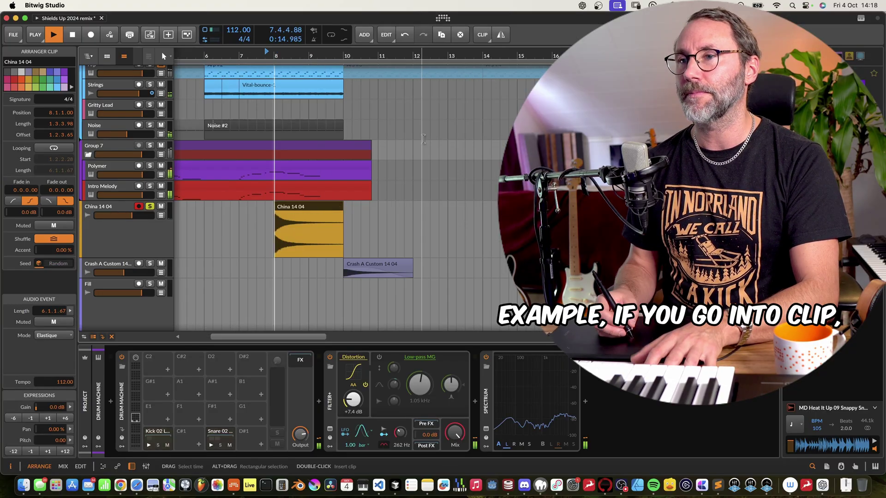
pyautogui.click(484, 36)
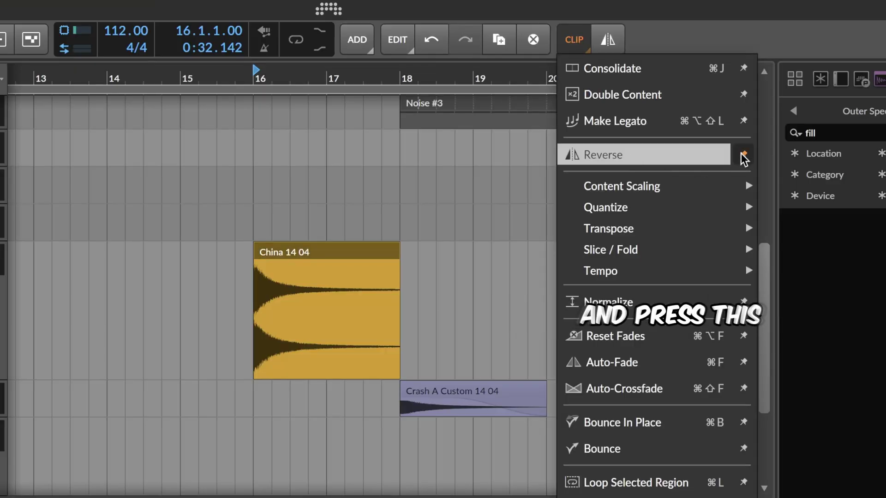
pyautogui.click(641, 21)
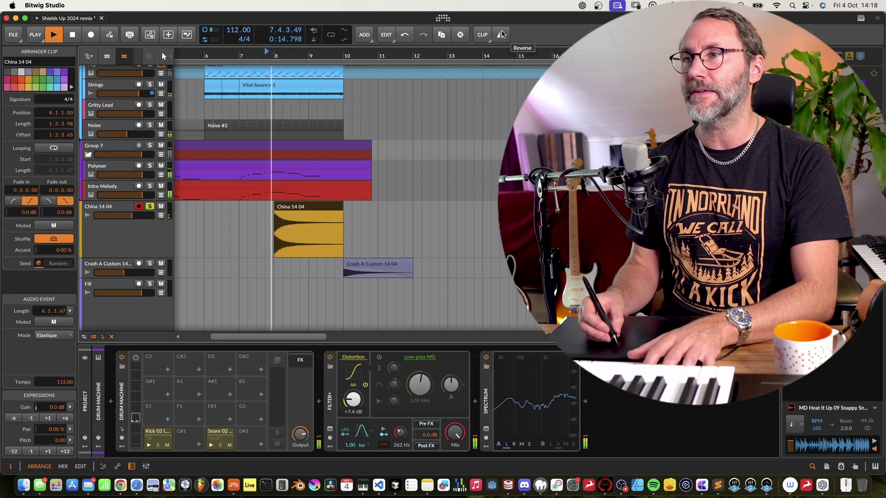
pyautogui.click(501, 34)
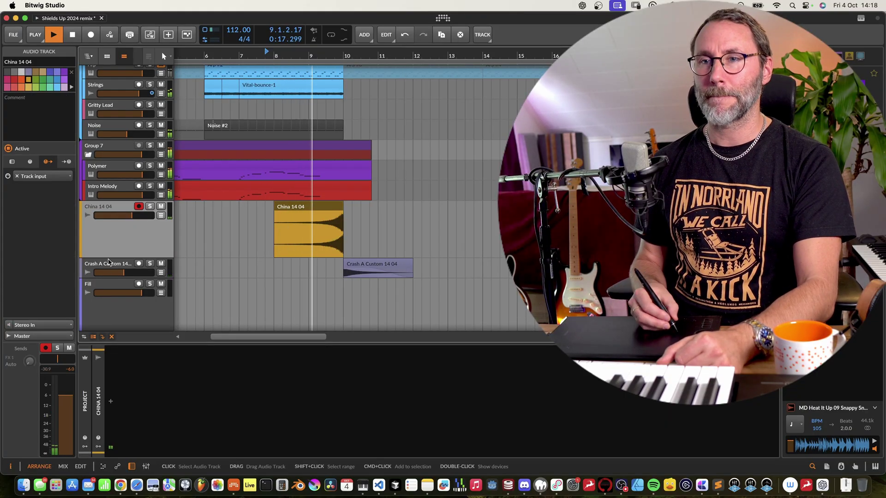
# Shrink the China 14 04 track back to the compact height of its neighbouring tracks.
pyautogui.moveTo(108, 258); pyautogui.dragTo(116, 221)
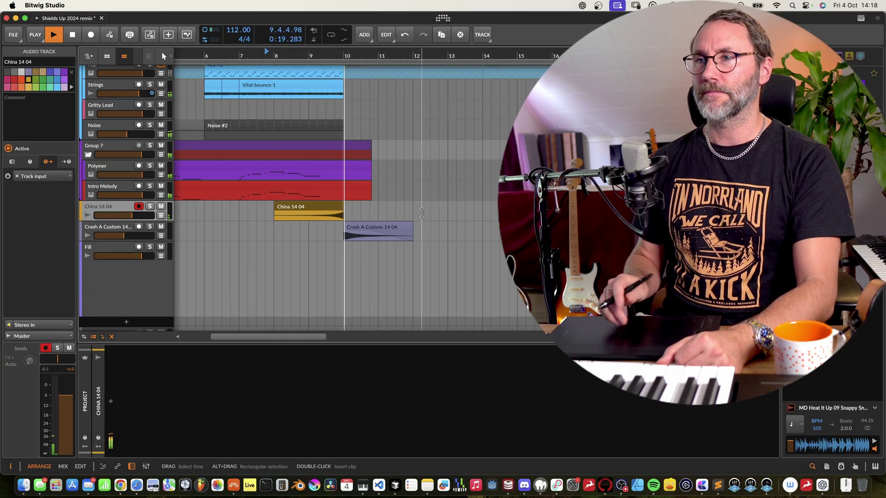
pyautogui.scroll(5, 367, 227)
pyautogui.scroll(-2, 421, 213)
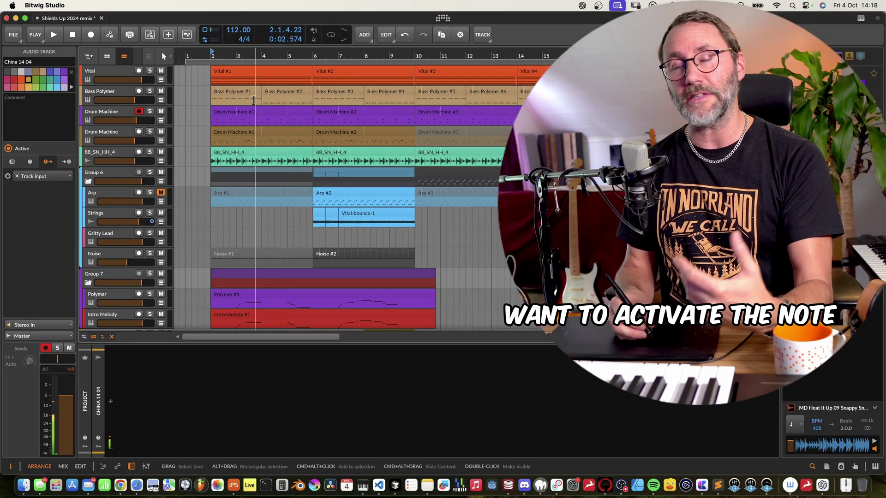
# Solo the Vital track and play the arrangement from bar 4 to hear how its long notes behave.
pyautogui.click(262, 53)
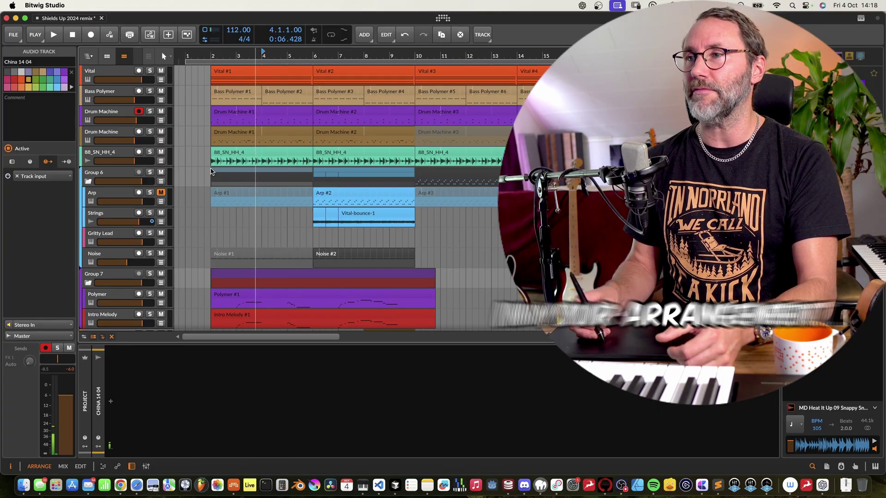
pyautogui.click(150, 71)
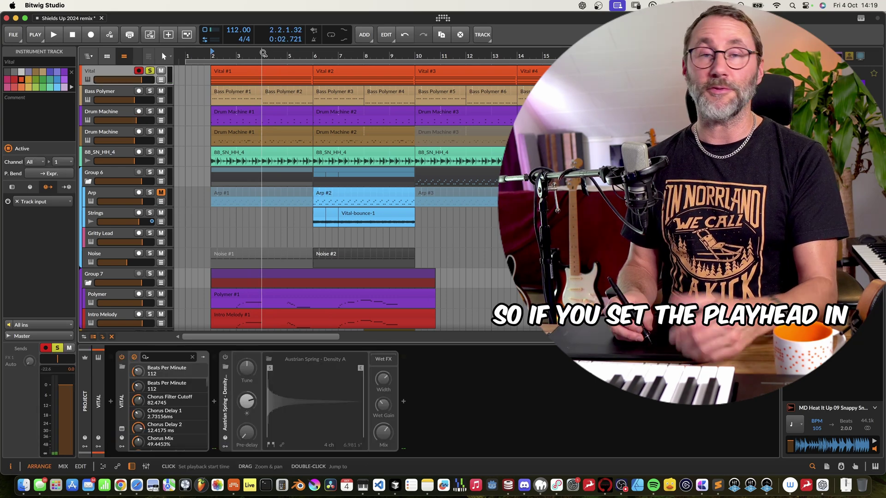
pyautogui.click(264, 52)
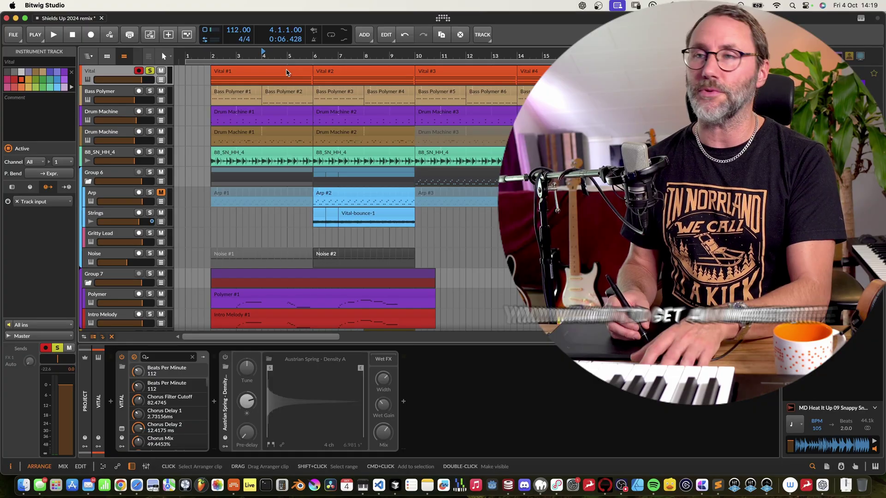
pyautogui.press('space')
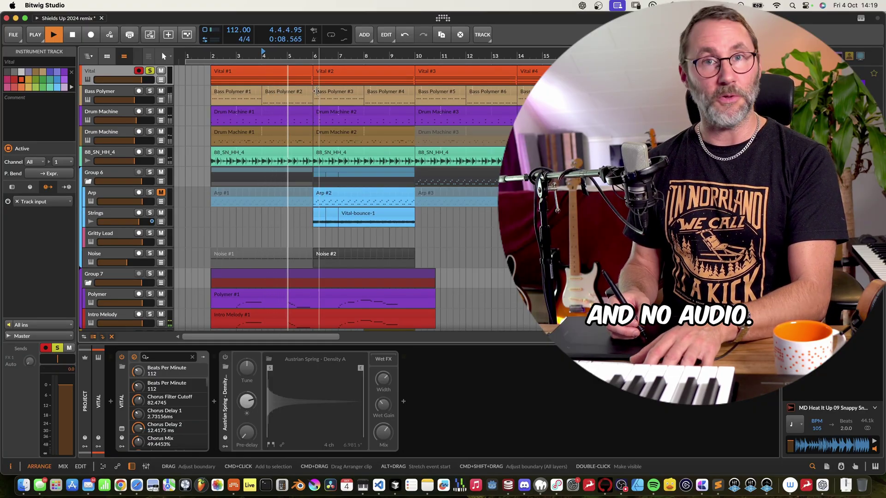
pyautogui.press('space')
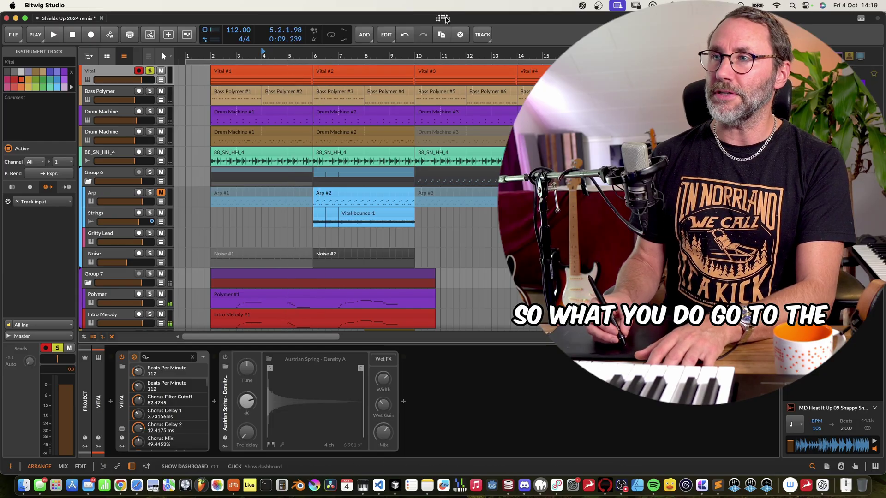
# Enable Note Chase under Resume Playback in the dashboard's behavior settings and return to the arrangement.
pyautogui.click(442, 19)
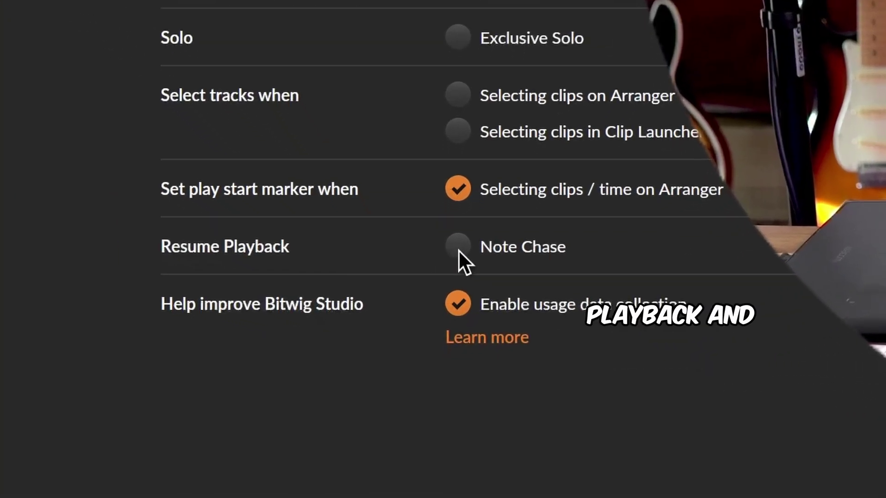
pyautogui.click(456, 247)
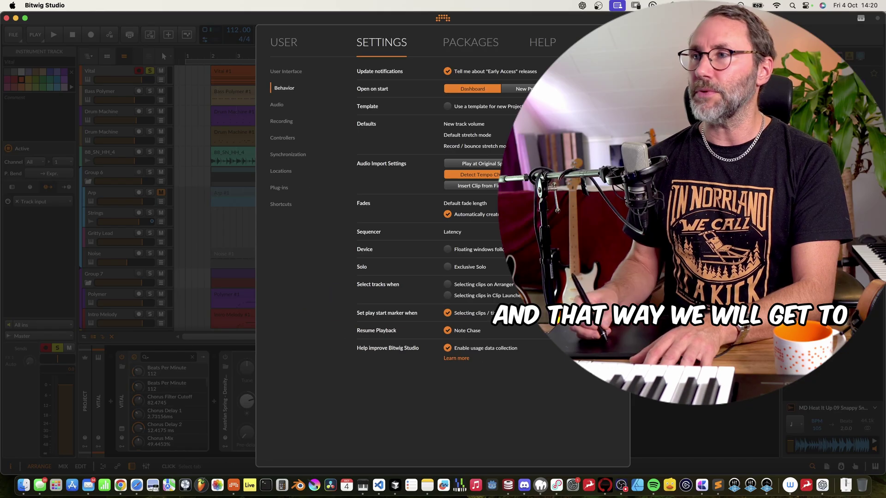
pyautogui.click(252, 20)
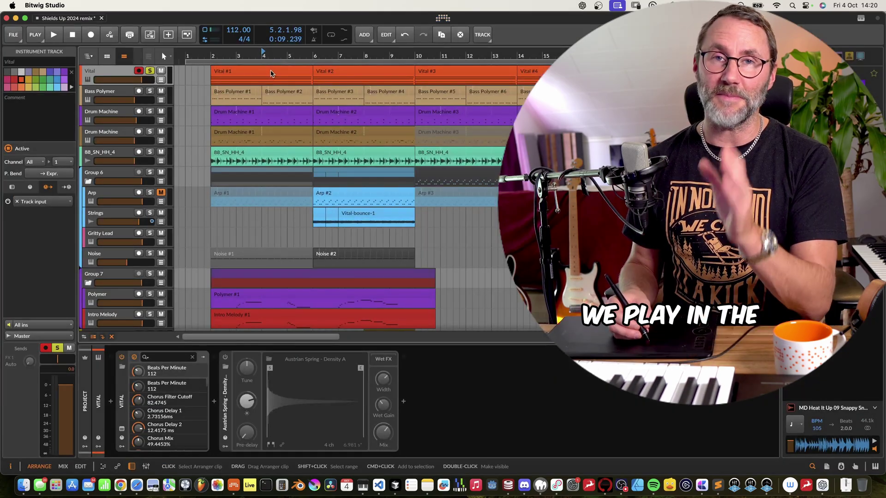
# Play the arrangement from bar 4 and switch the Vital track from soloed to muted during playback.
pyautogui.press('space')
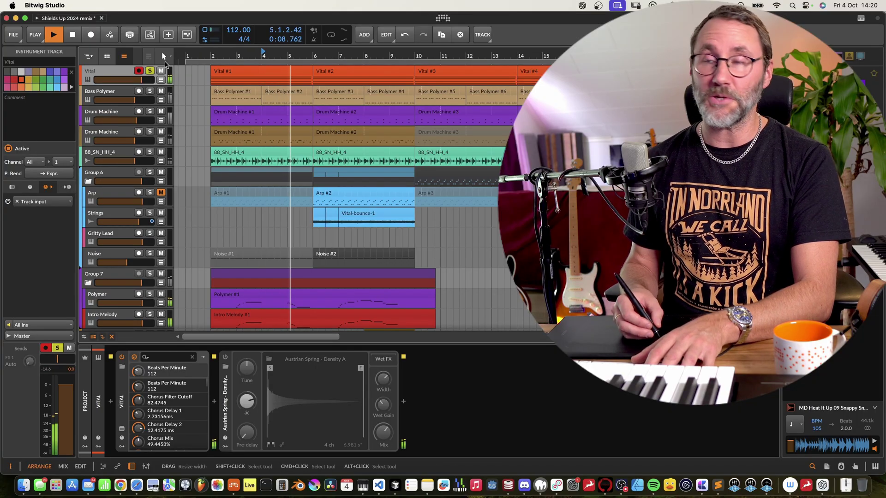
pyautogui.click(149, 71)
pyautogui.click(160, 71)
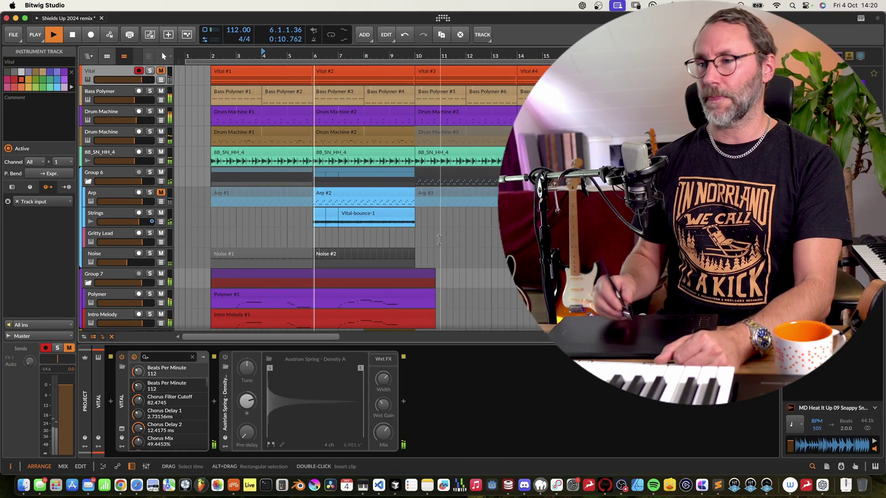
# Set the Filter+ waveshaper on the purple Drum Machine track to Heat while the arrangement plays.
pyautogui.click(113, 112)
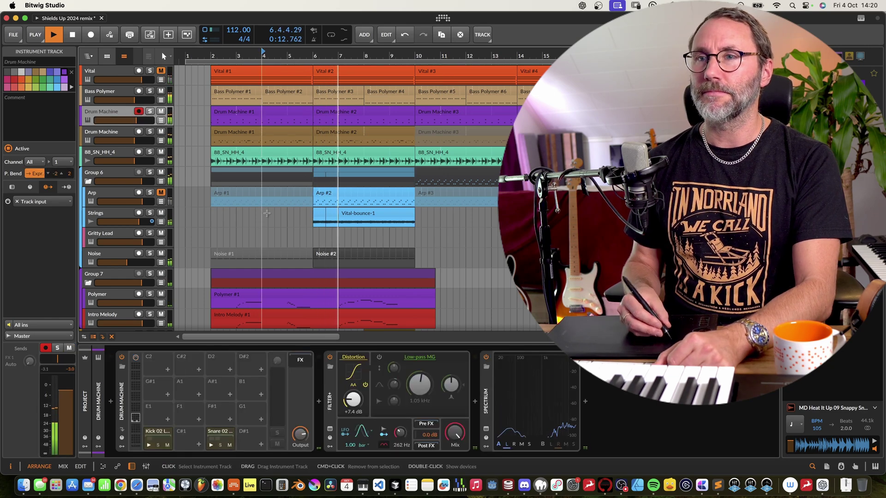
pyautogui.click(353, 357)
pyautogui.click(381, 457)
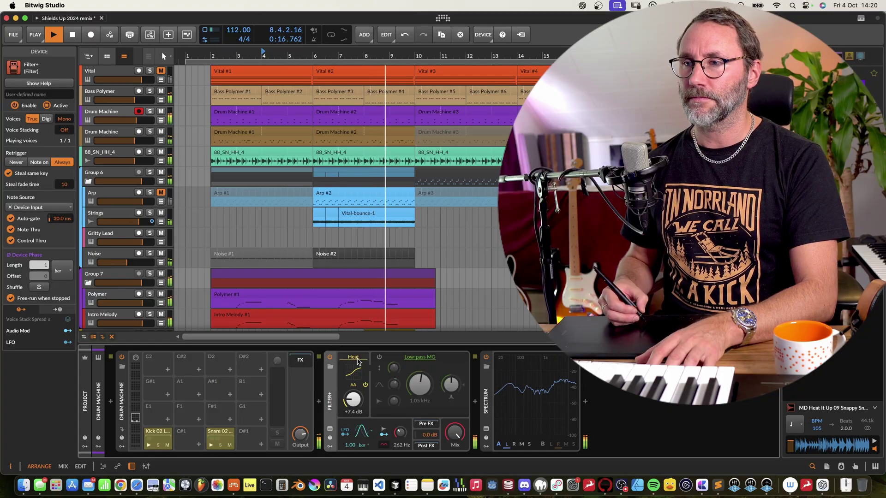
pyautogui.click(354, 357)
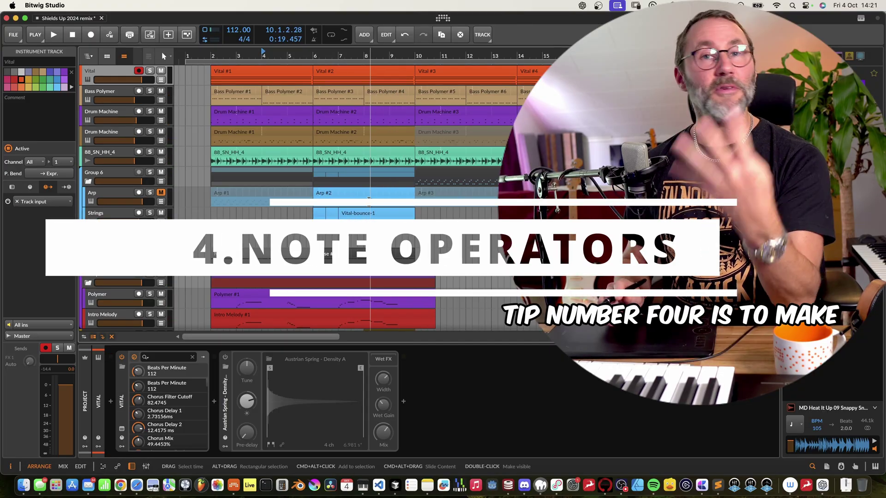
# Open the Arp #2 clip for note editing, select all its notes and lower their chance operator to 37.5 %.
pyautogui.doubleClick(320, 194)
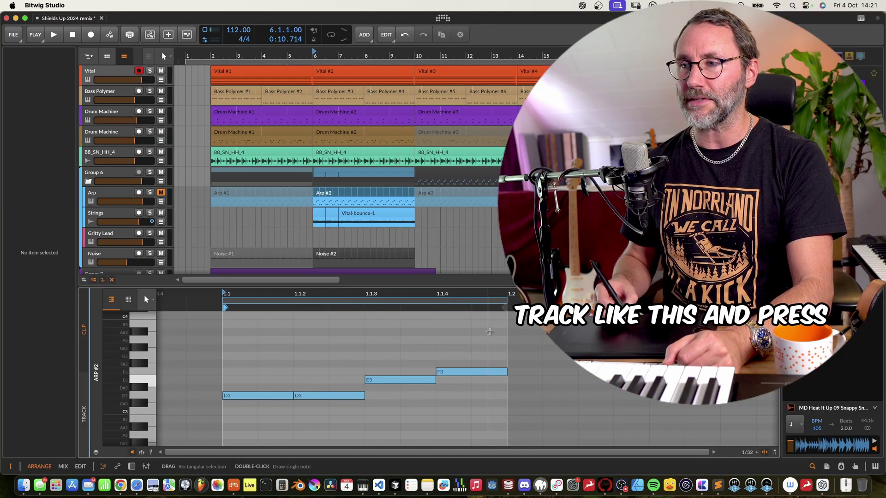
pyautogui.press('super+a')
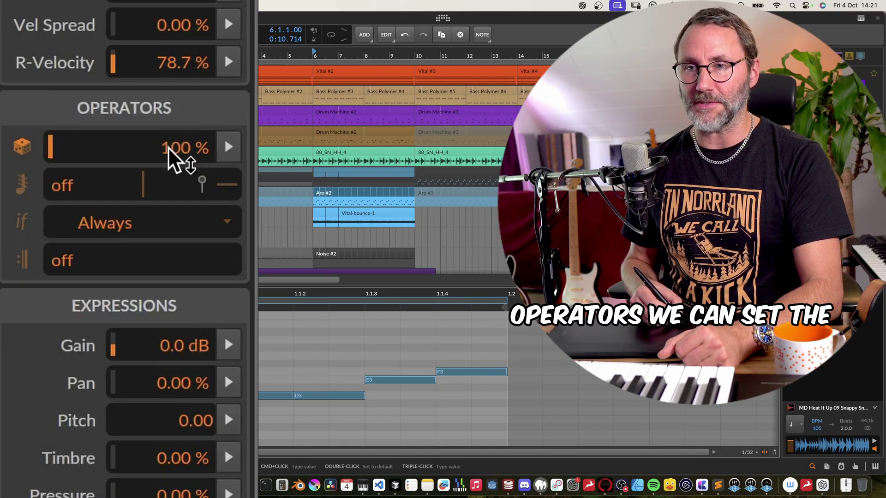
pyautogui.moveTo(138, 147); pyautogui.dragTo(139, 171)
pyautogui.press('space')
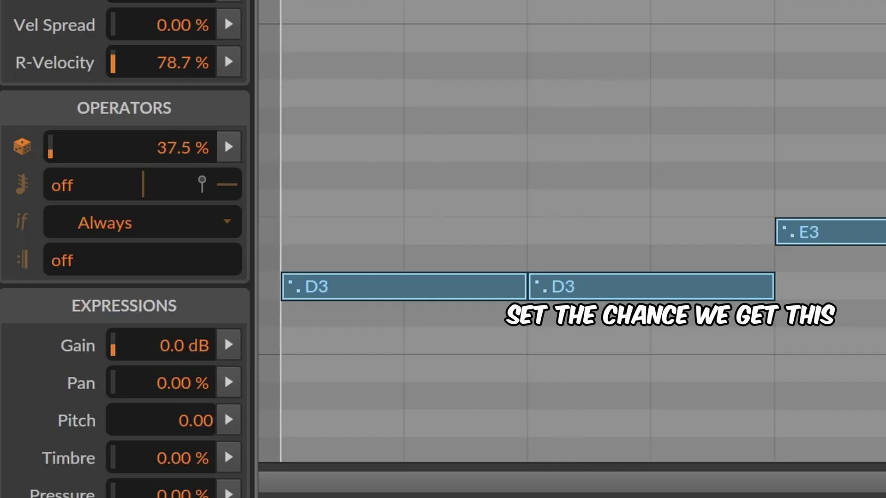
# Vary the chance of the selected Arp #2 notes during playback and return it to 100 %.
pyautogui.moveTo(178, 148)
pyautogui.mouseDown()
pyautogui.moveTo(178, 119)
pyautogui.moveTo(178, 152)
pyautogui.mouseUp()
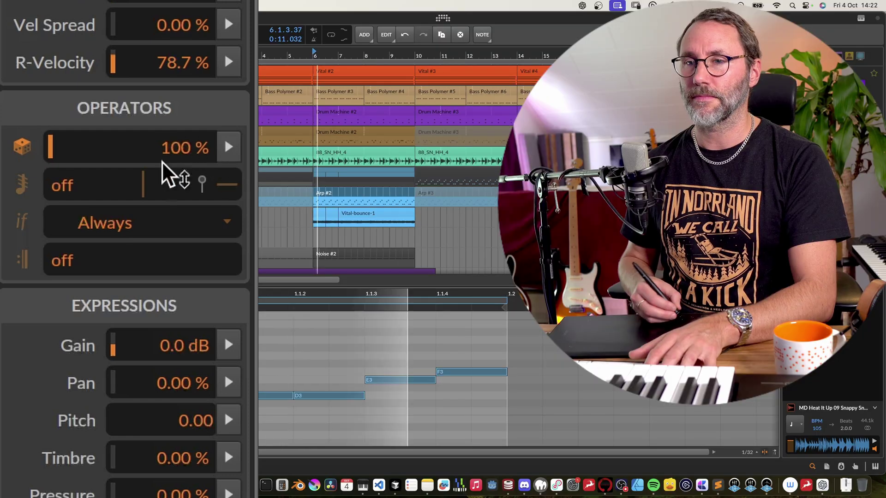
pyautogui.moveTo(162, 161); pyautogui.dragTo(162, 171)
pyautogui.moveTo(178, 131); pyautogui.dragTo(174, 83)
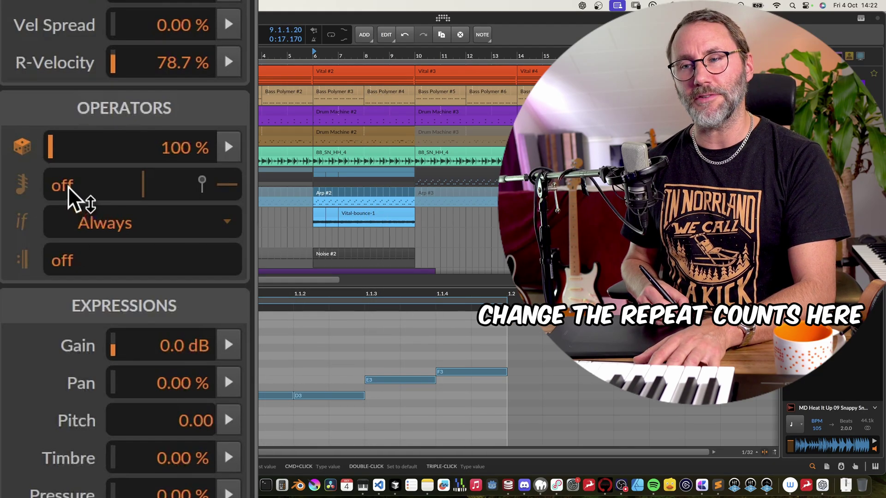
# Try a repeat count of 4 on the selected Arp #2 notes and settle on 1/2.
pyautogui.moveTo(68, 189); pyautogui.dragTo(68, 179)
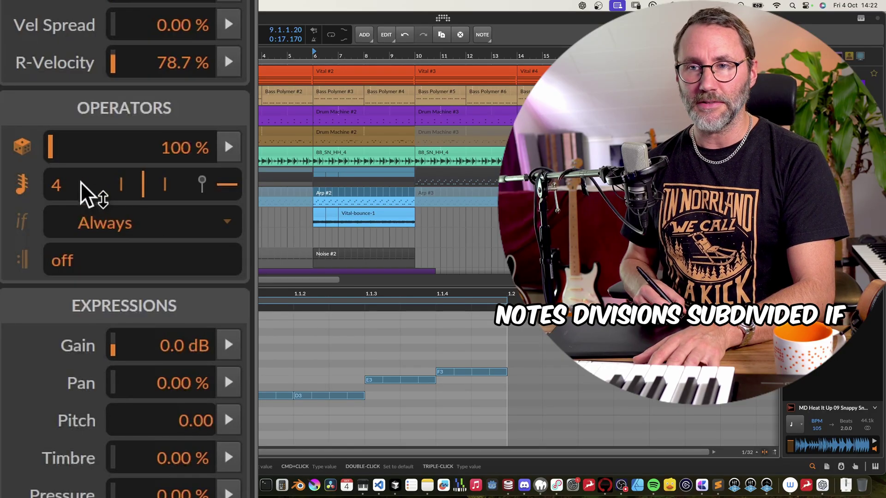
pyautogui.moveTo(69, 185)
pyautogui.mouseDown()
pyautogui.moveTo(76, 188)
pyautogui.moveTo(66, 175)
pyautogui.moveTo(66, 205)
pyautogui.moveTo(66, 187)
pyautogui.mouseUp()
pyautogui.press('space')
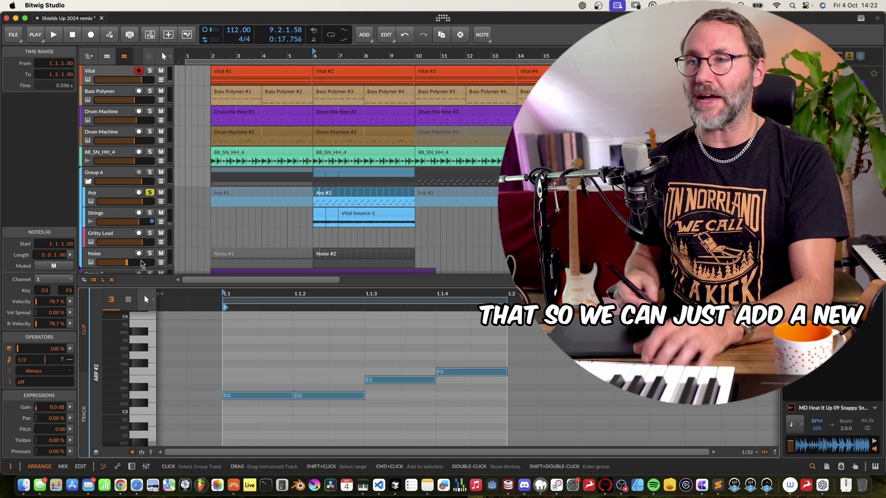
# Create a record-armed audio track directly below Arp, with Arp (PRE) as its input source.
pyautogui.click(111, 196)
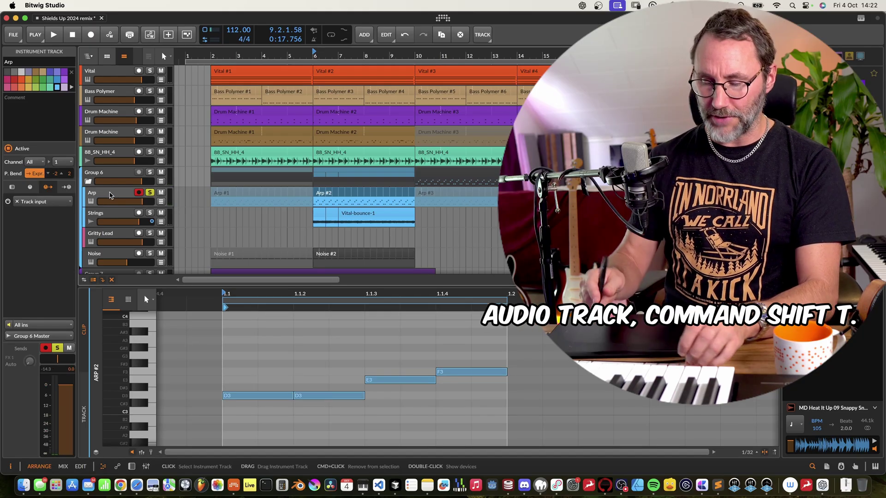
pyautogui.press('super+shift+t')
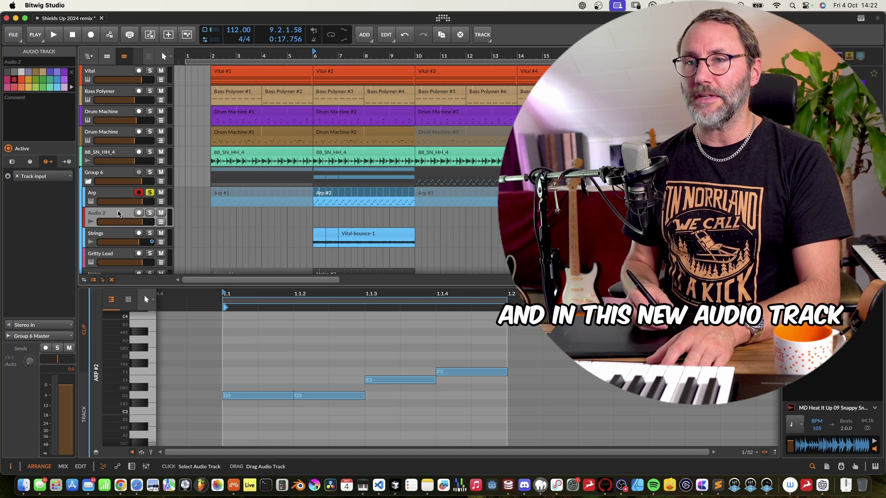
pyautogui.click(51, 325)
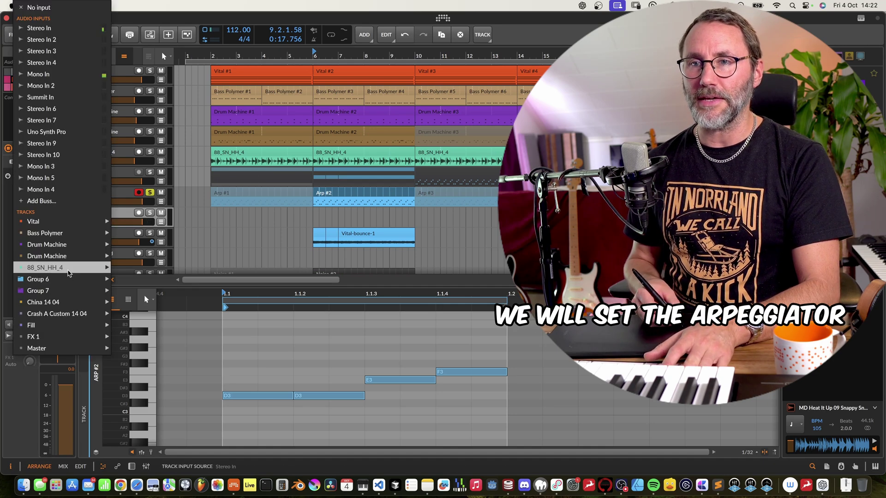
pyautogui.moveTo(39, 281)
pyautogui.moveTo(143, 278)
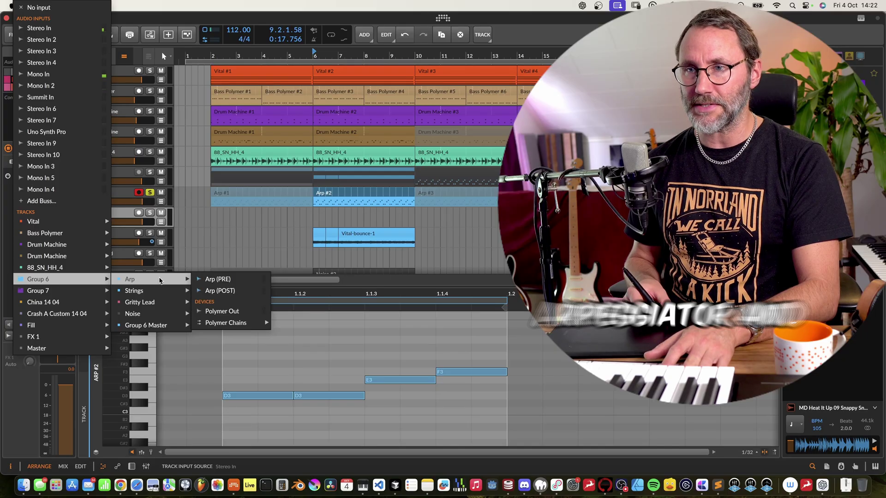
pyautogui.click(227, 280)
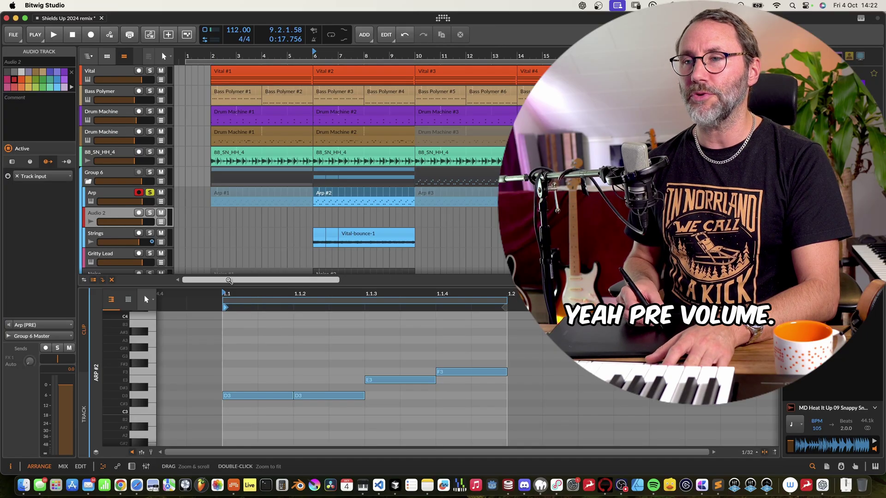
pyautogui.click(138, 213)
# Record the Arp output onto the Audio 2 track from bar 6 while varying the repeat count of all Arp #2 notes.
pyautogui.click(115, 196)
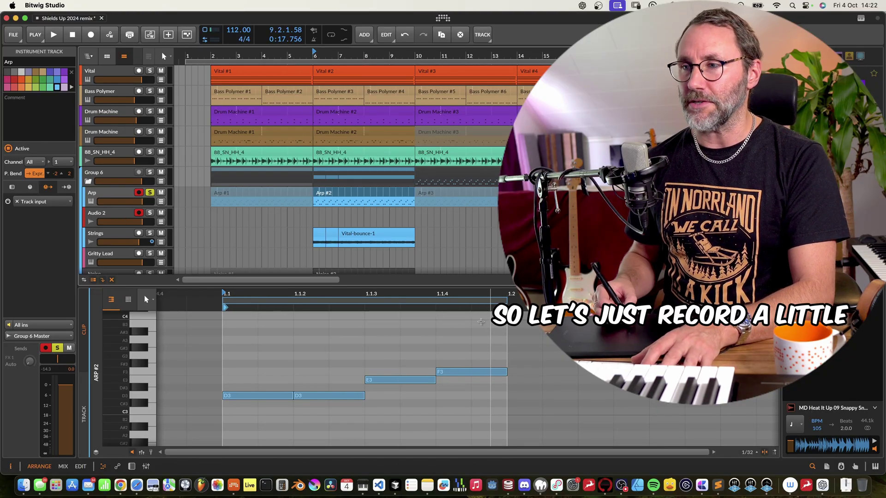
pyautogui.moveTo(498, 335); pyautogui.dragTo(223, 412)
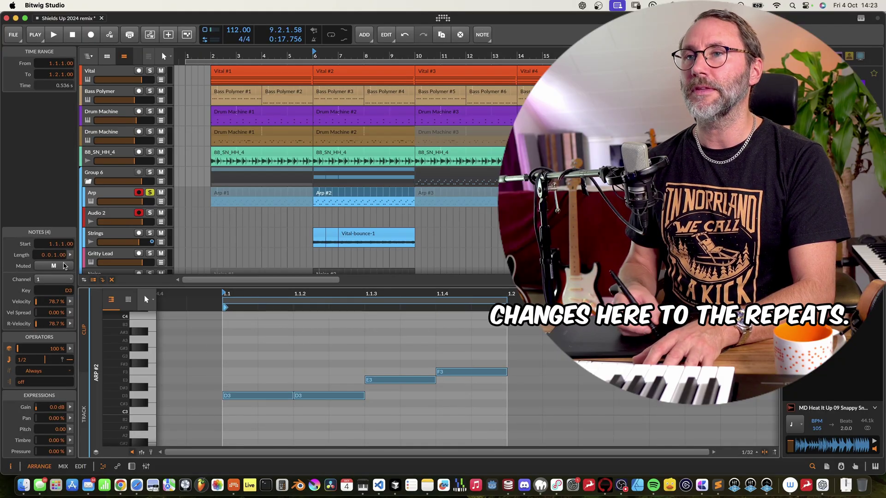
pyautogui.moveTo(27, 359); pyautogui.dragTo(26, 357)
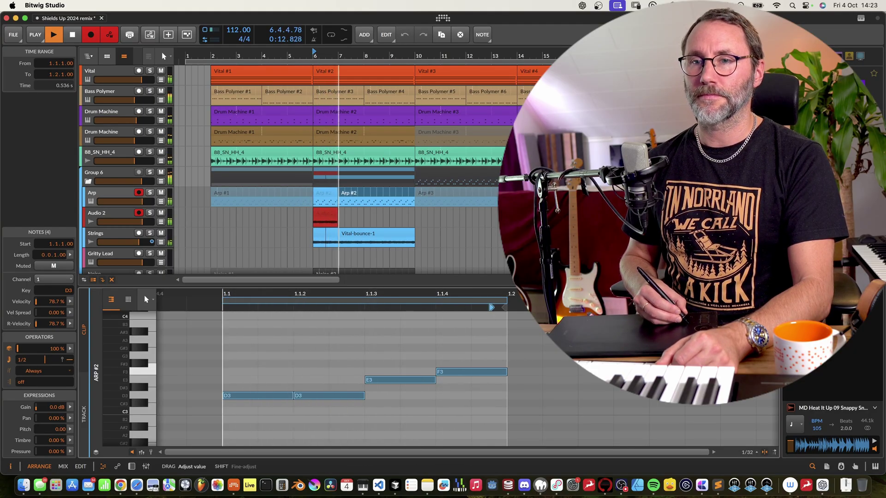
pyautogui.click(26, 360)
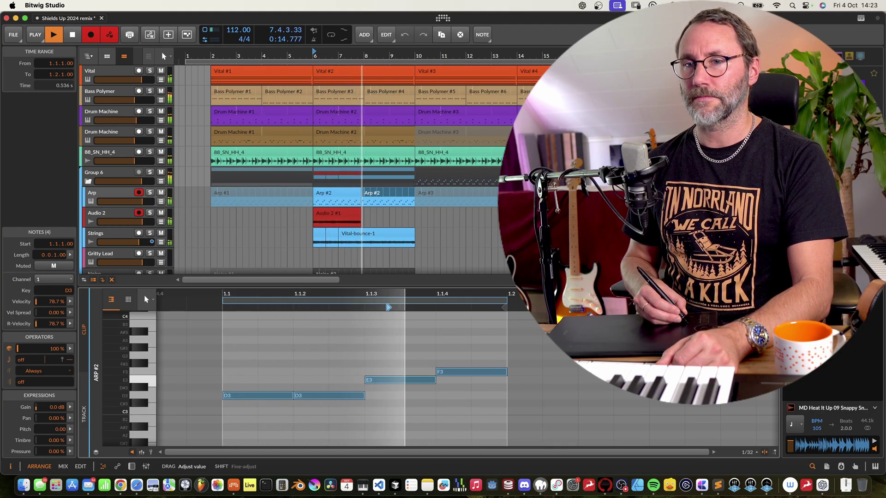
pyautogui.moveTo(26, 360); pyautogui.dragTo(26, 355)
pyautogui.press('space')
# Audition the recorded Audio 2 clip soloed and in the full mix, adjusting the Audio 2 volume.
pyautogui.click(150, 213)
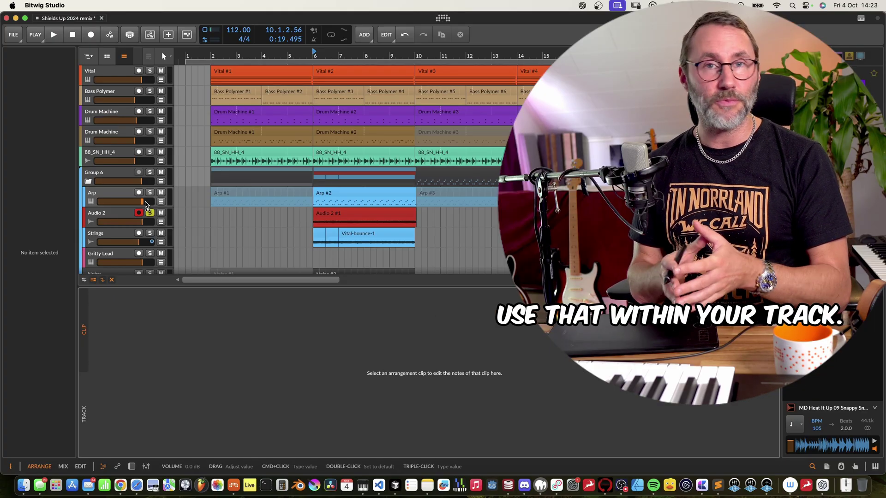
pyautogui.press('space')
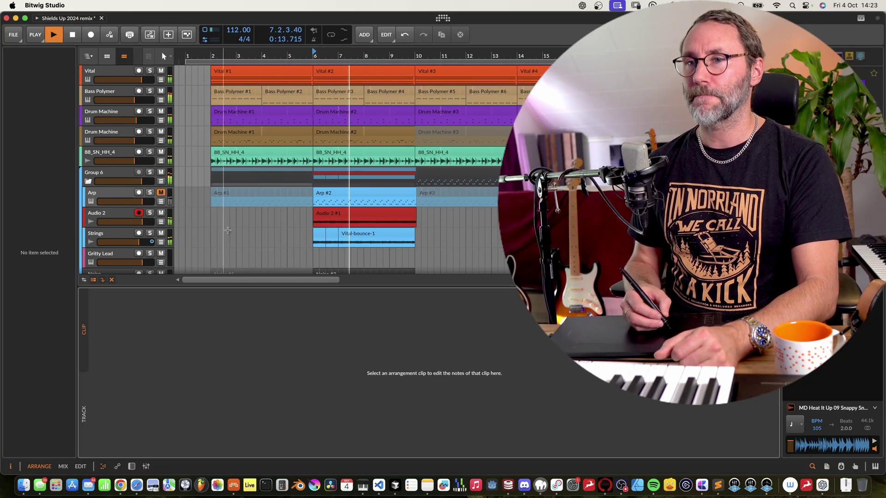
pyautogui.moveTo(142, 222); pyautogui.dragTo(142, 222)
pyautogui.click(138, 213)
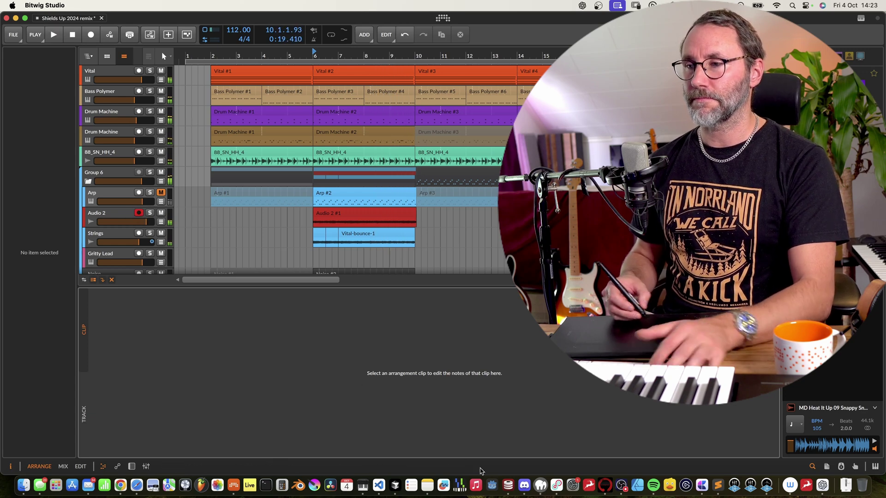
pyautogui.click(424, 485)
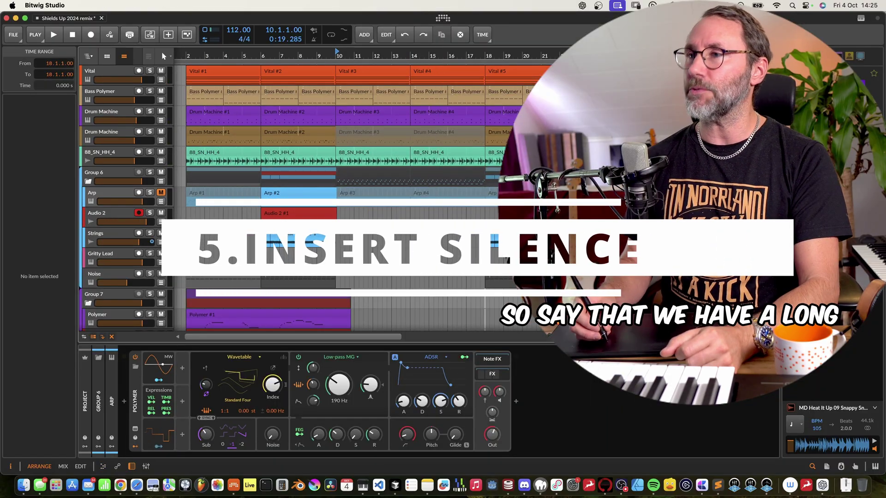
# Try to select all clips from bar 10 onward, starting with Vital #3, using a rectangular selection.
pyautogui.moveTo(439, 55)
pyautogui.mouseDown()
pyautogui.moveTo(439, 19)
pyautogui.moveTo(432, 56)
pyautogui.mouseUp()
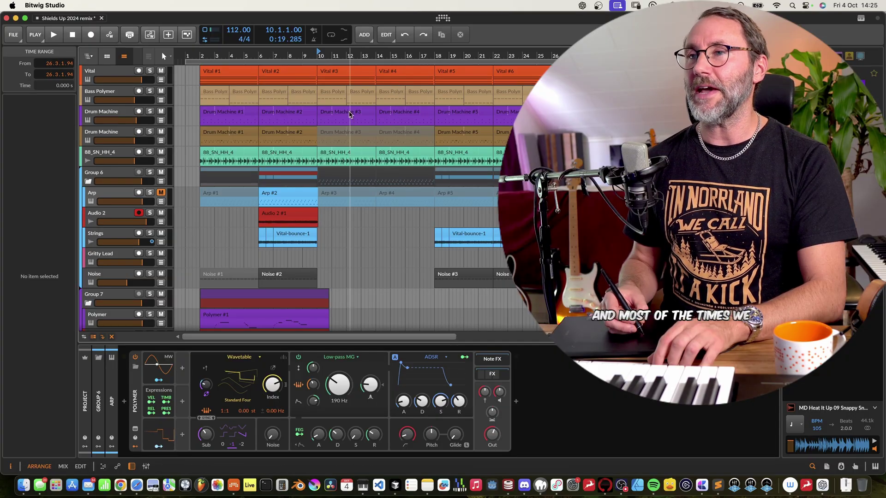
pyautogui.click(346, 74)
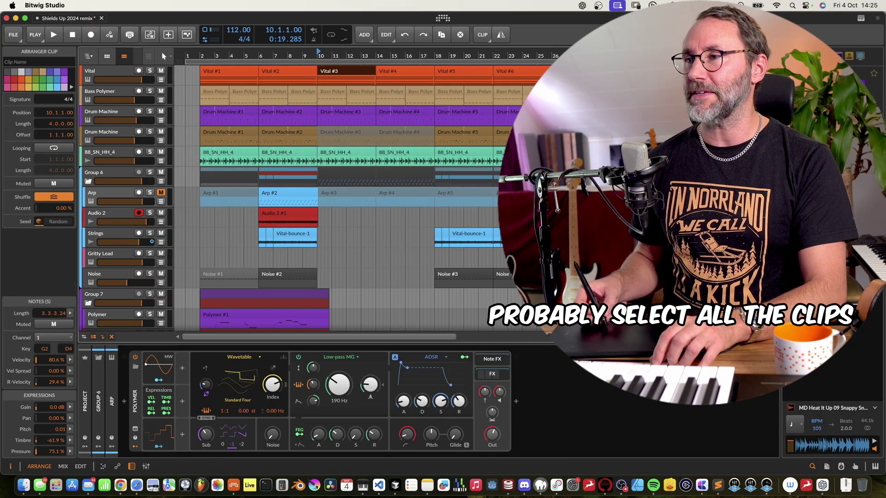
pyautogui.moveTo(714, 295); pyautogui.dragTo(327, 74)
pyautogui.click(371, 236)
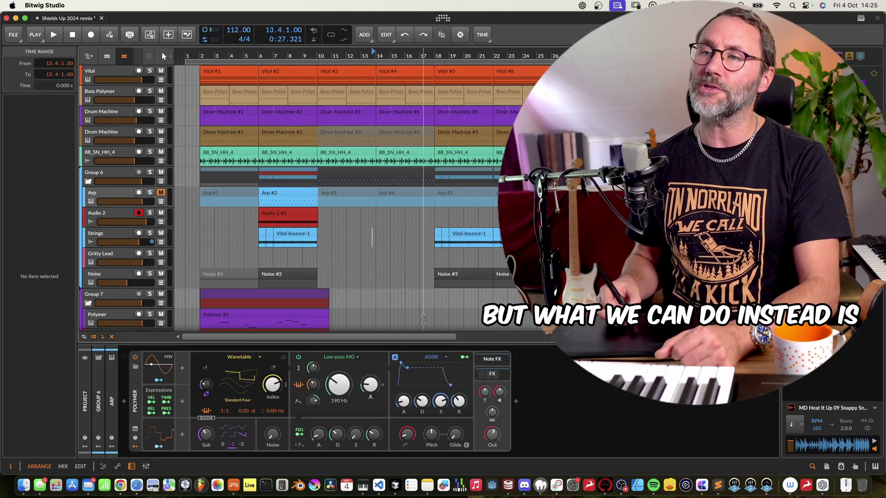
# Select the time range from bar 10 to bar 18 across all tracks and insert silence there.
pyautogui.click(433, 254)
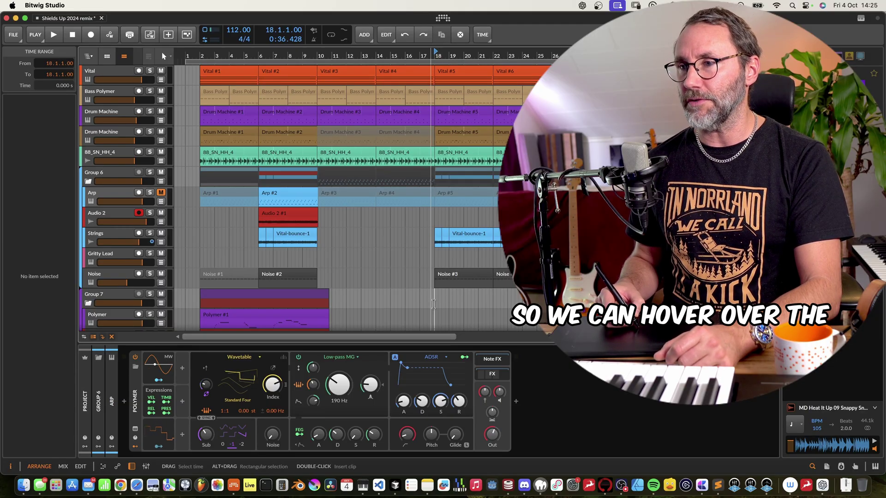
pyautogui.moveTo(434, 304); pyautogui.dragTo(318, 70)
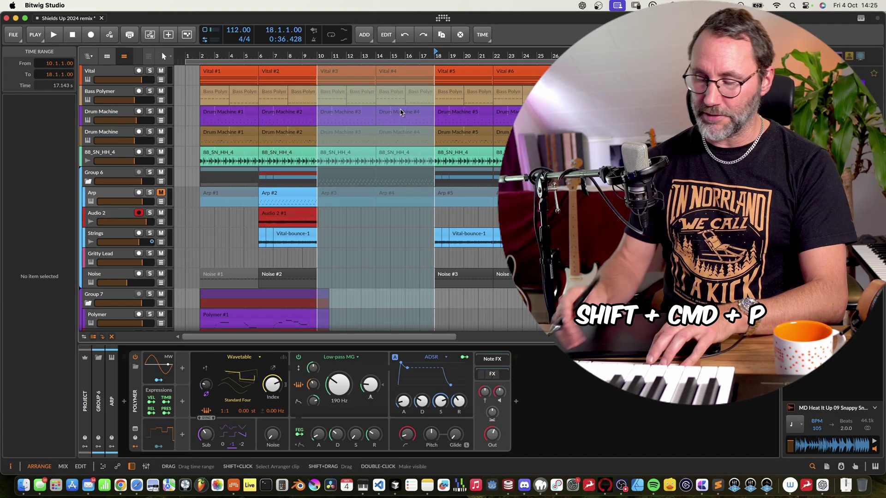
pyautogui.press('super+shift+p')
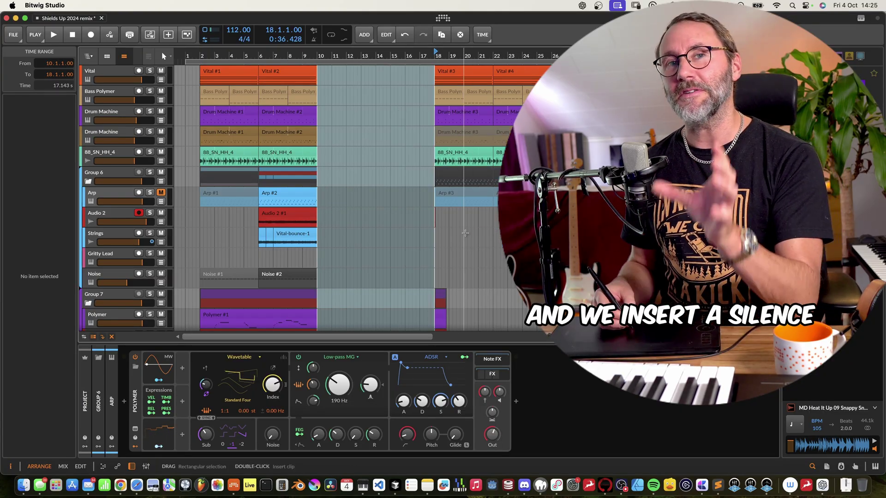
pyautogui.moveTo(470, 56); pyautogui.dragTo(394, 57)
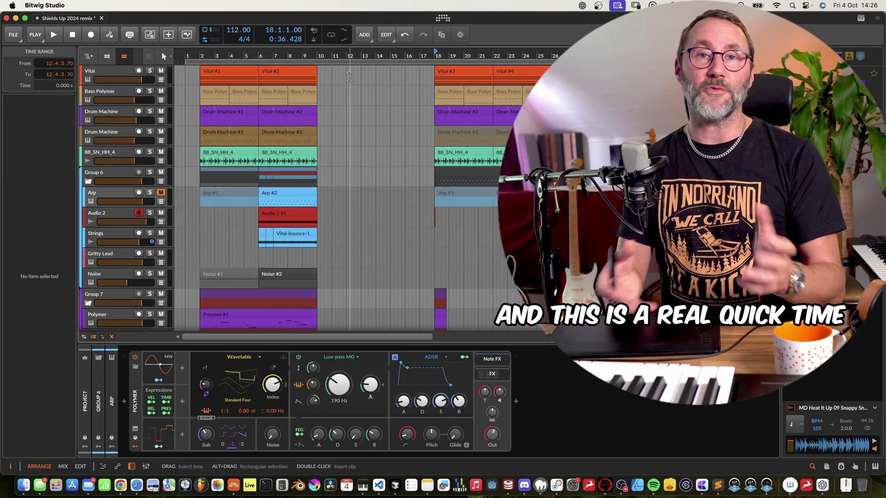